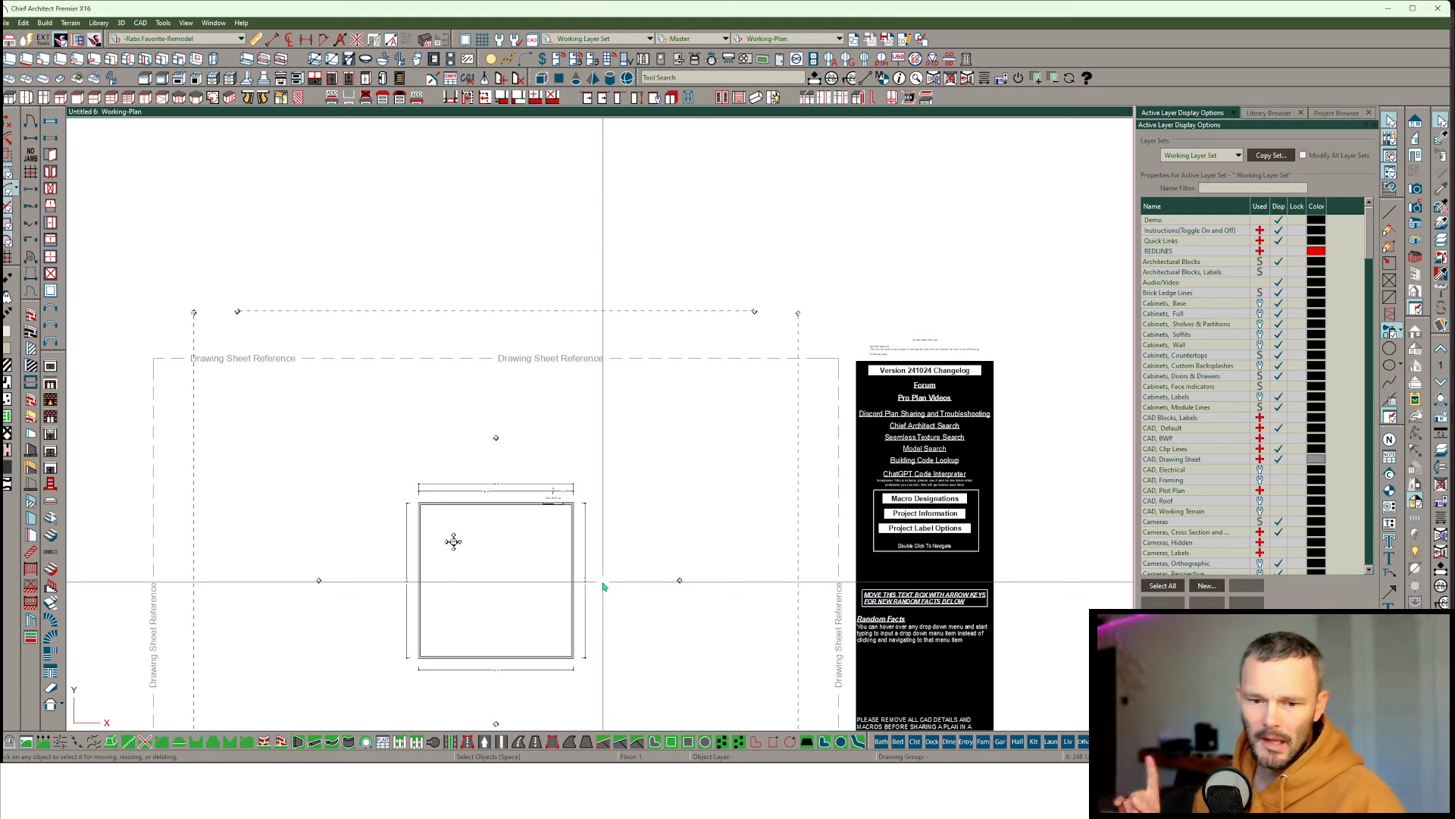
# Select the upper and lower exterior walls of the room together and change them to gable walls
pyautogui.scroll(2, 519, 588)
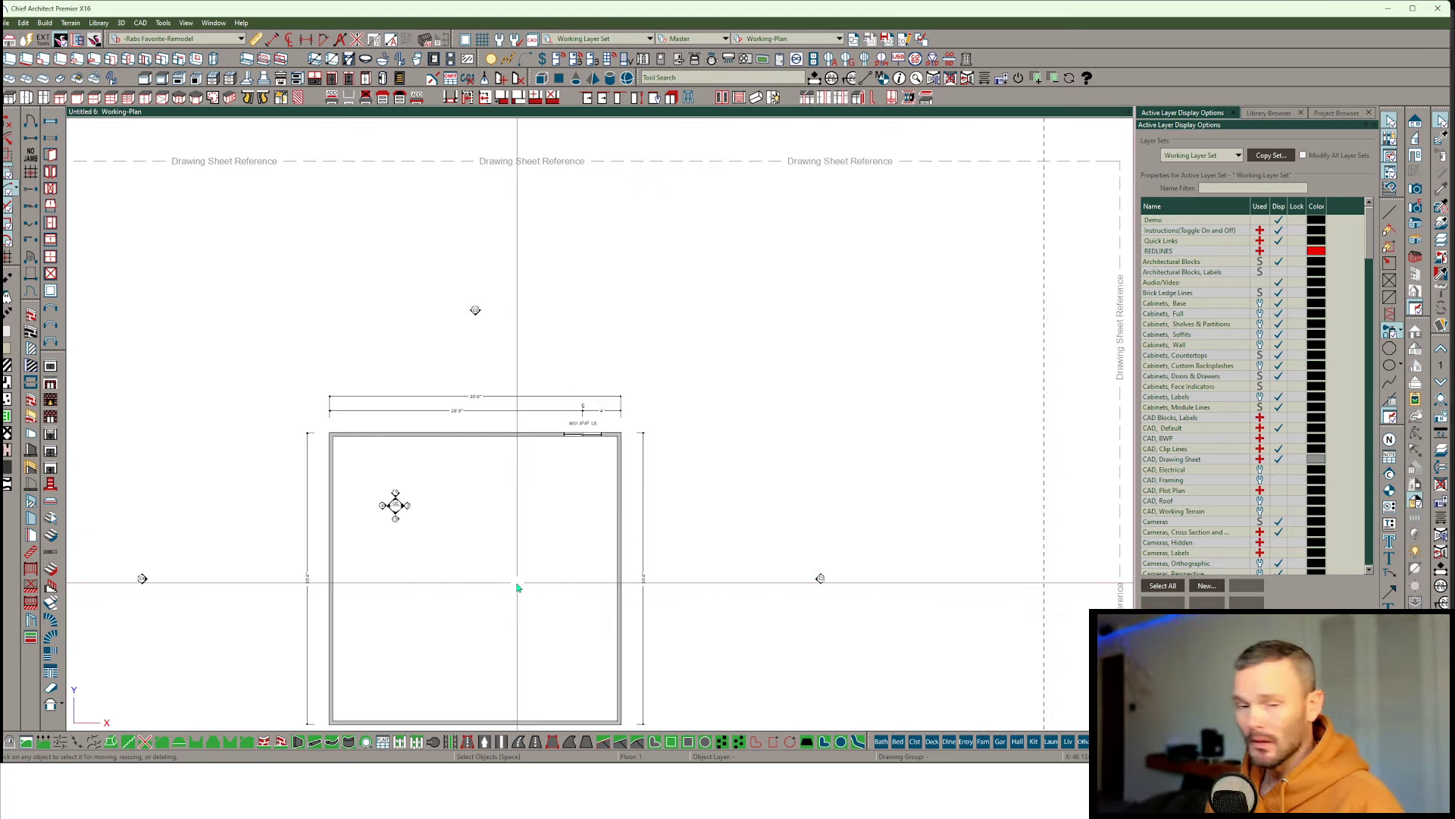
pyautogui.moveTo(517, 583); pyautogui.dragTo(553, 419, button='middle')
pyautogui.scroll(1, 557, 363)
pyautogui.click(551, 256)
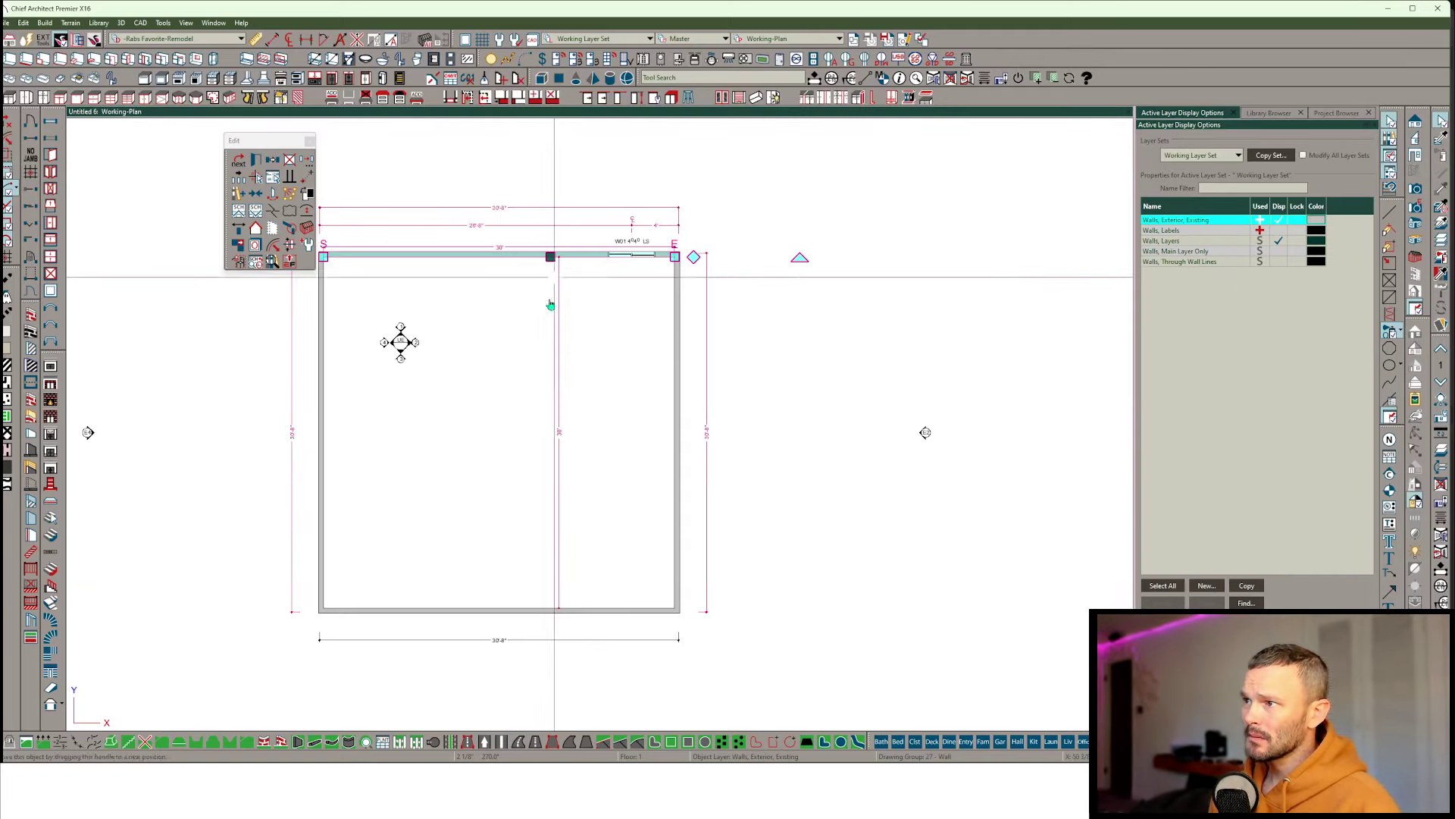
pyautogui.click(506, 609)
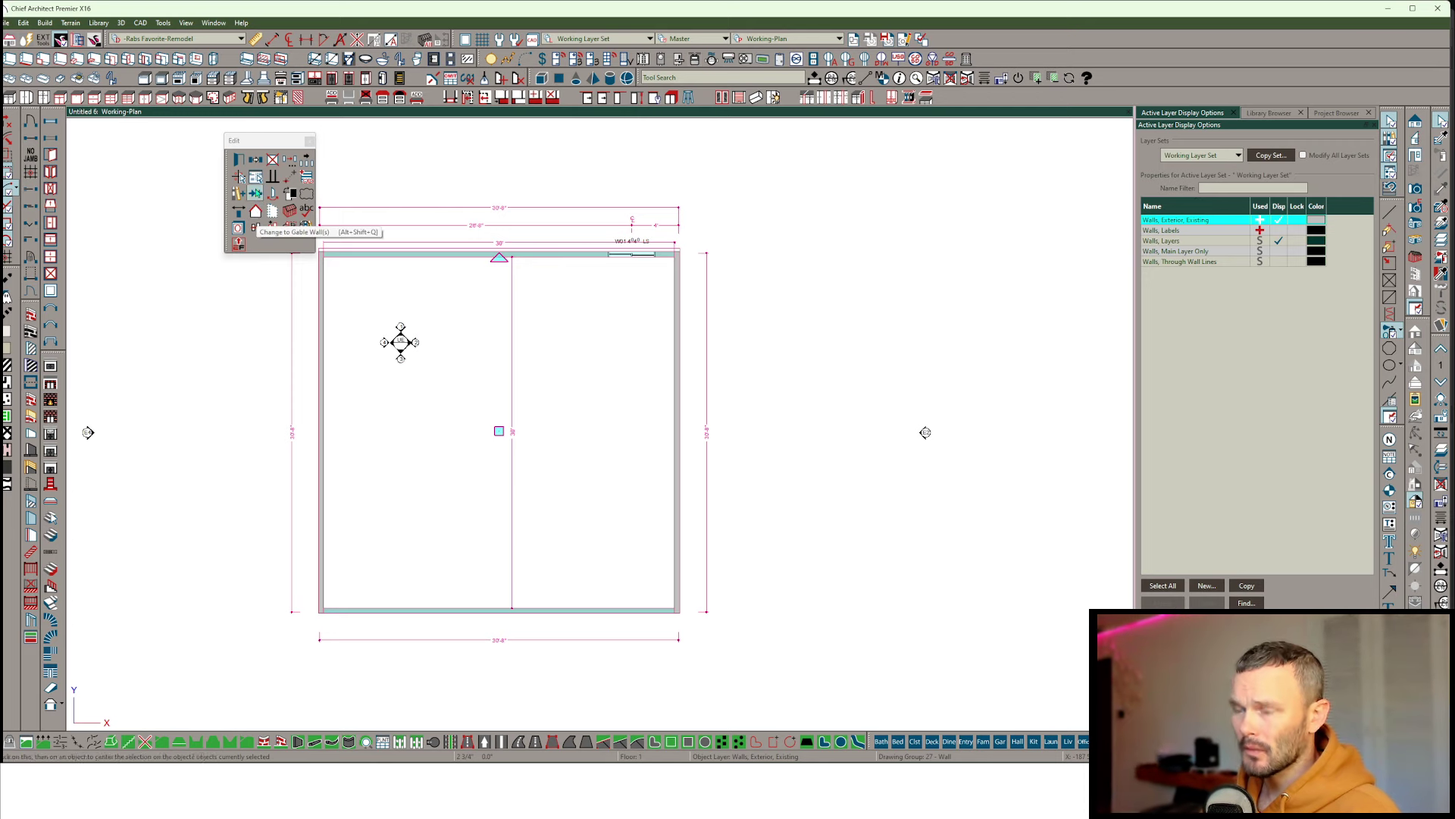
pyautogui.moveTo(258, 148); pyautogui.dragTo(786, 224)
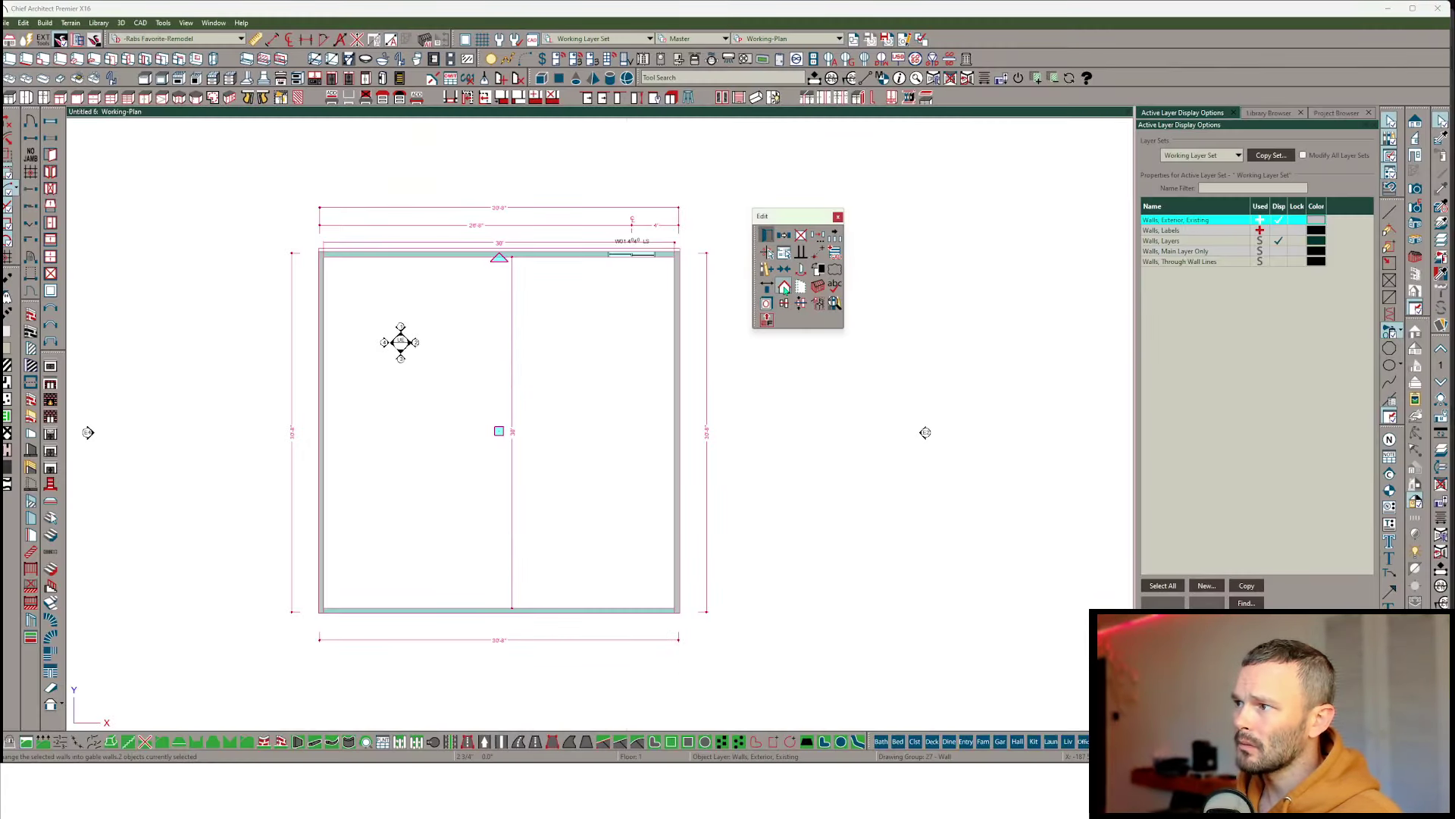
pyautogui.click(786, 289)
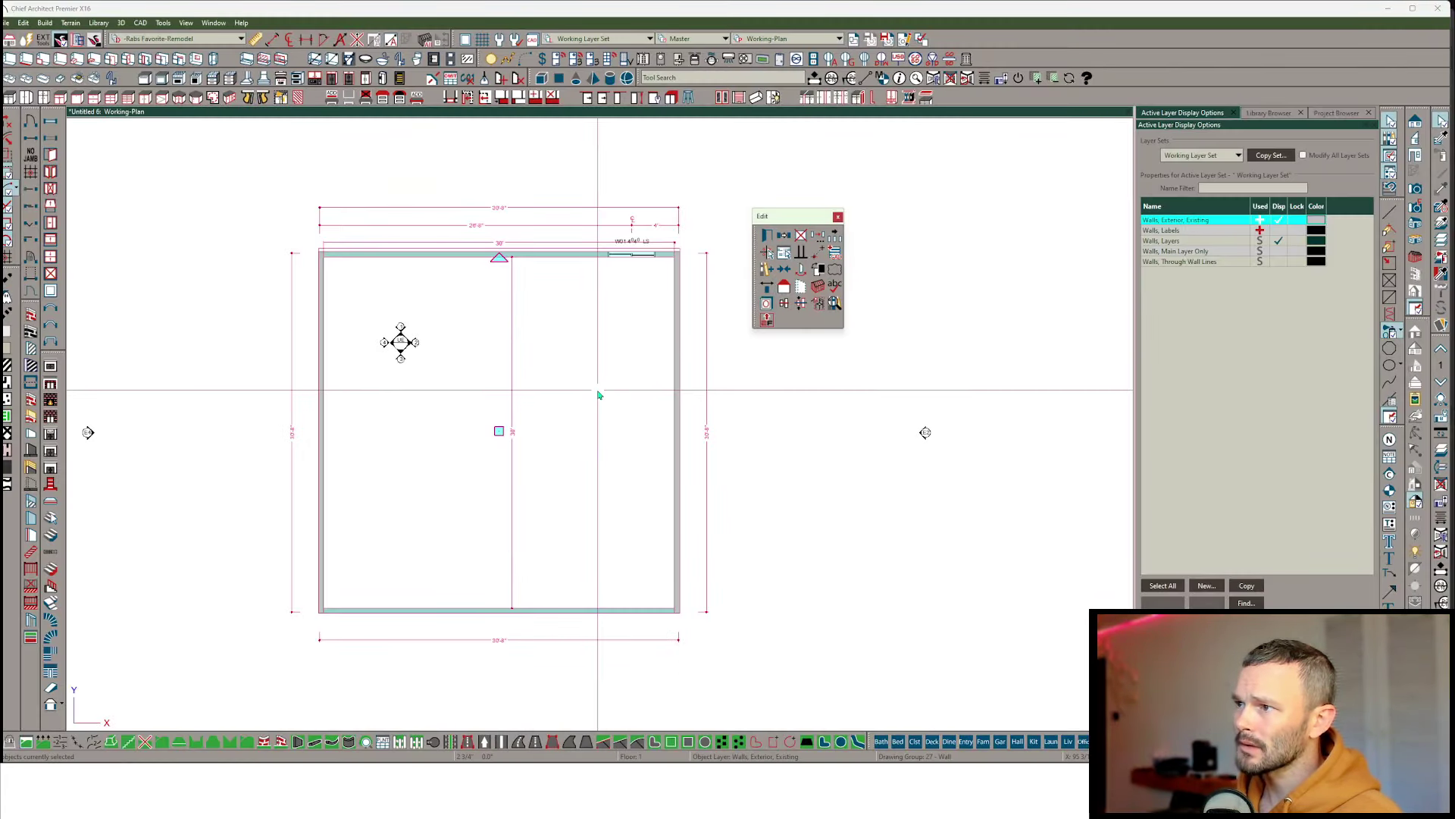
# Turn off the floor defaults for the room's moldings and add the CM06 crown molding profile from the library
pyautogui.click(587, 319)
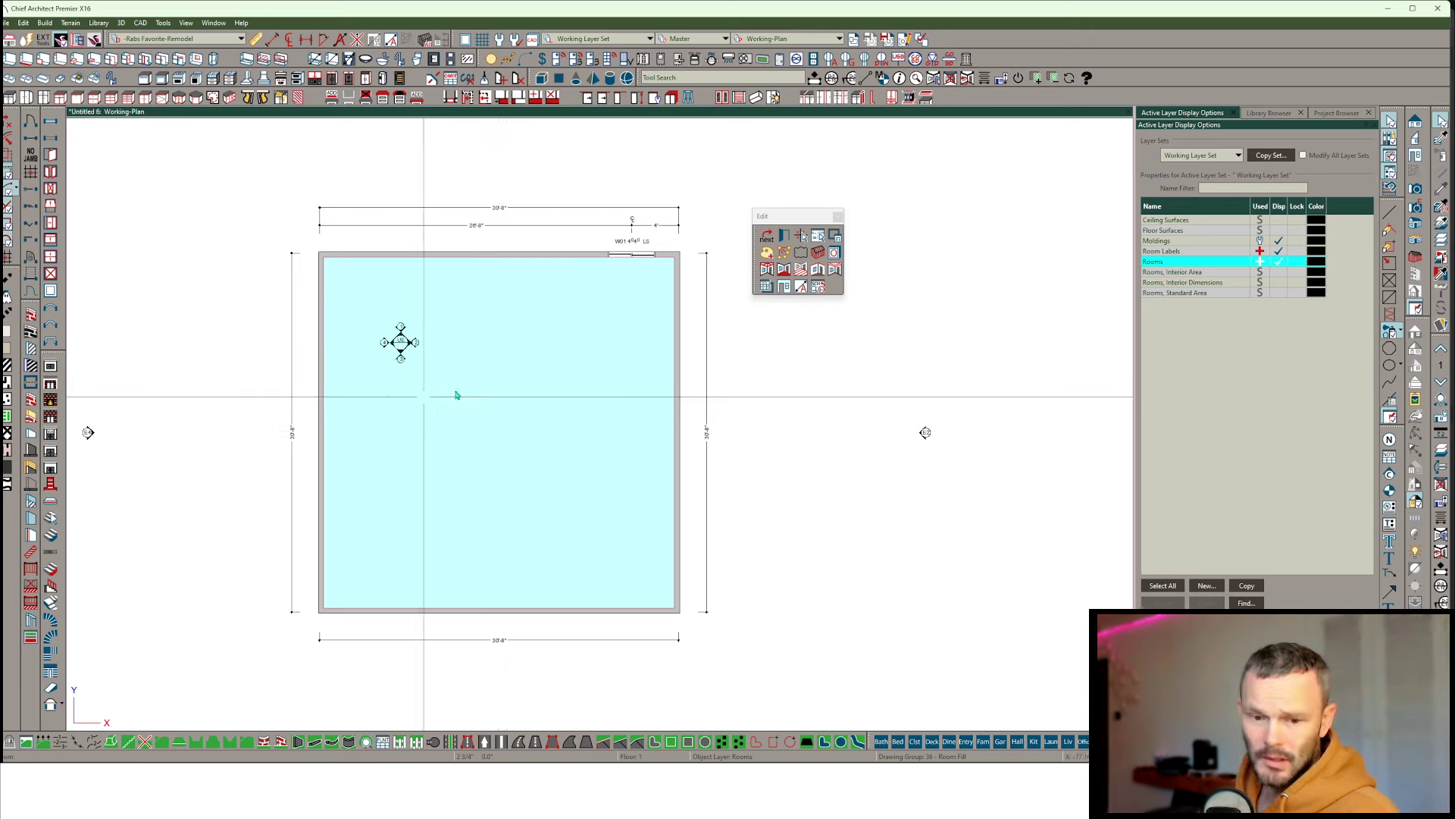
pyautogui.doubleClick(570, 329)
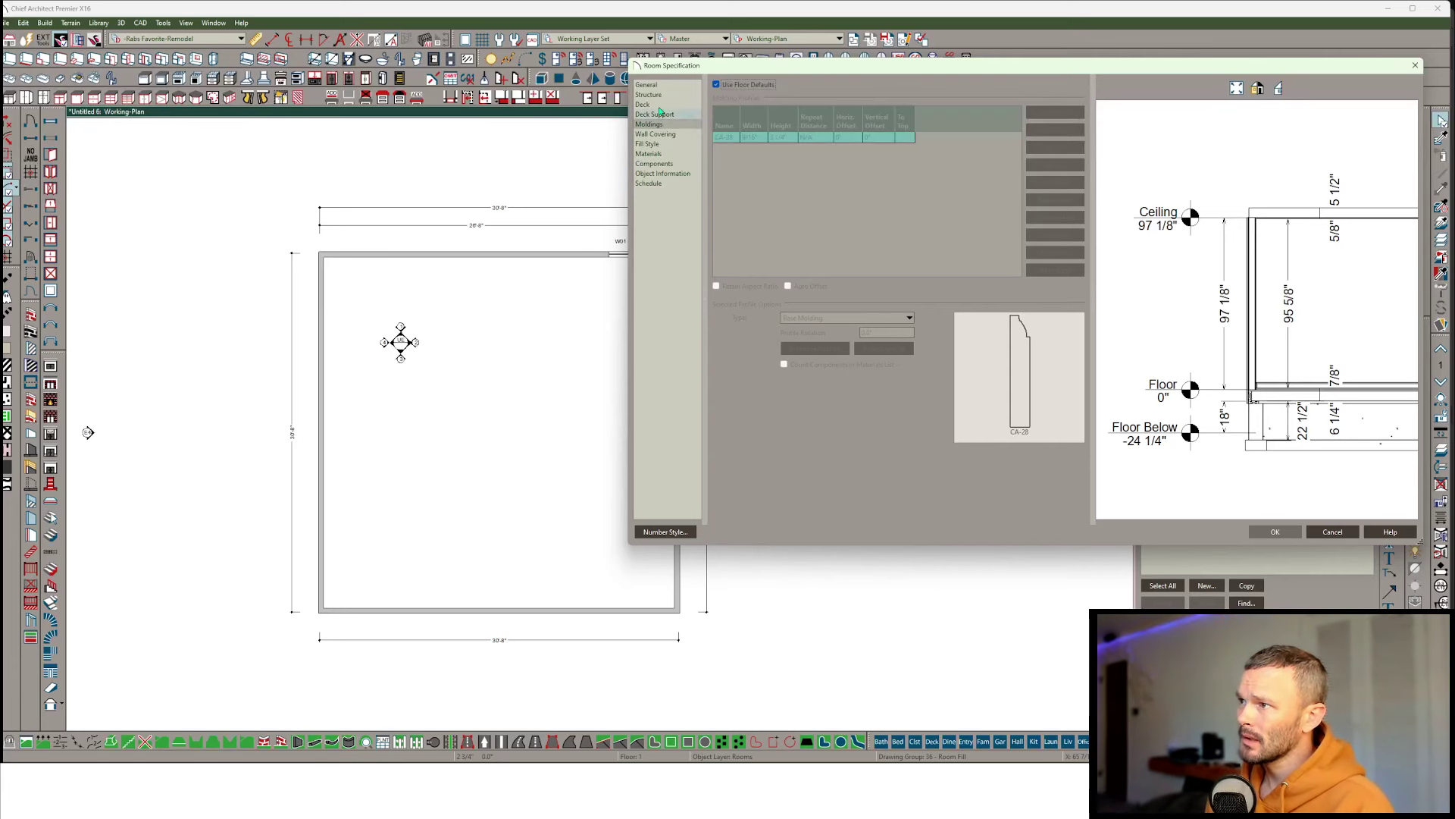
pyautogui.click(717, 85)
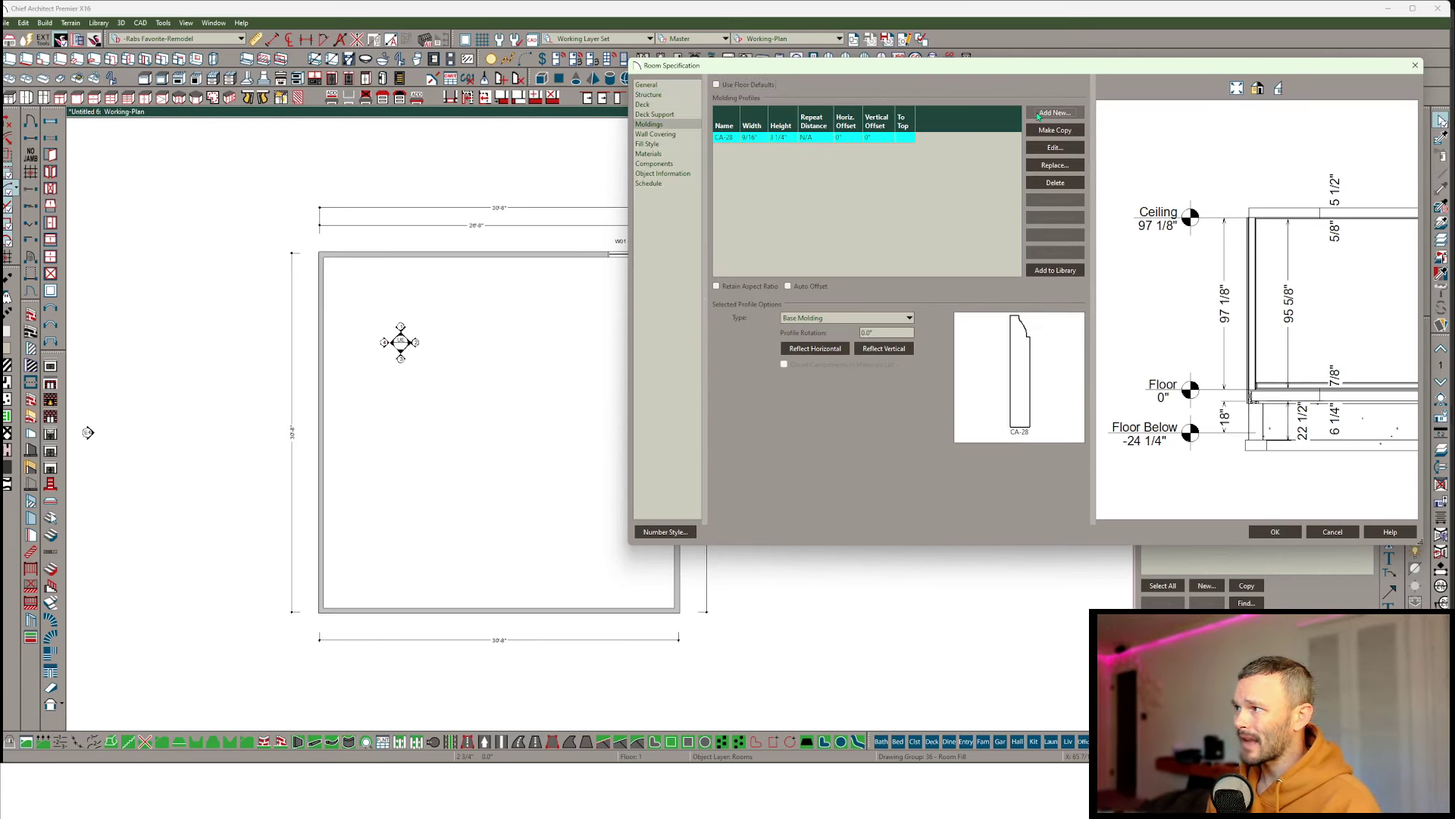
pyautogui.click(1054, 112)
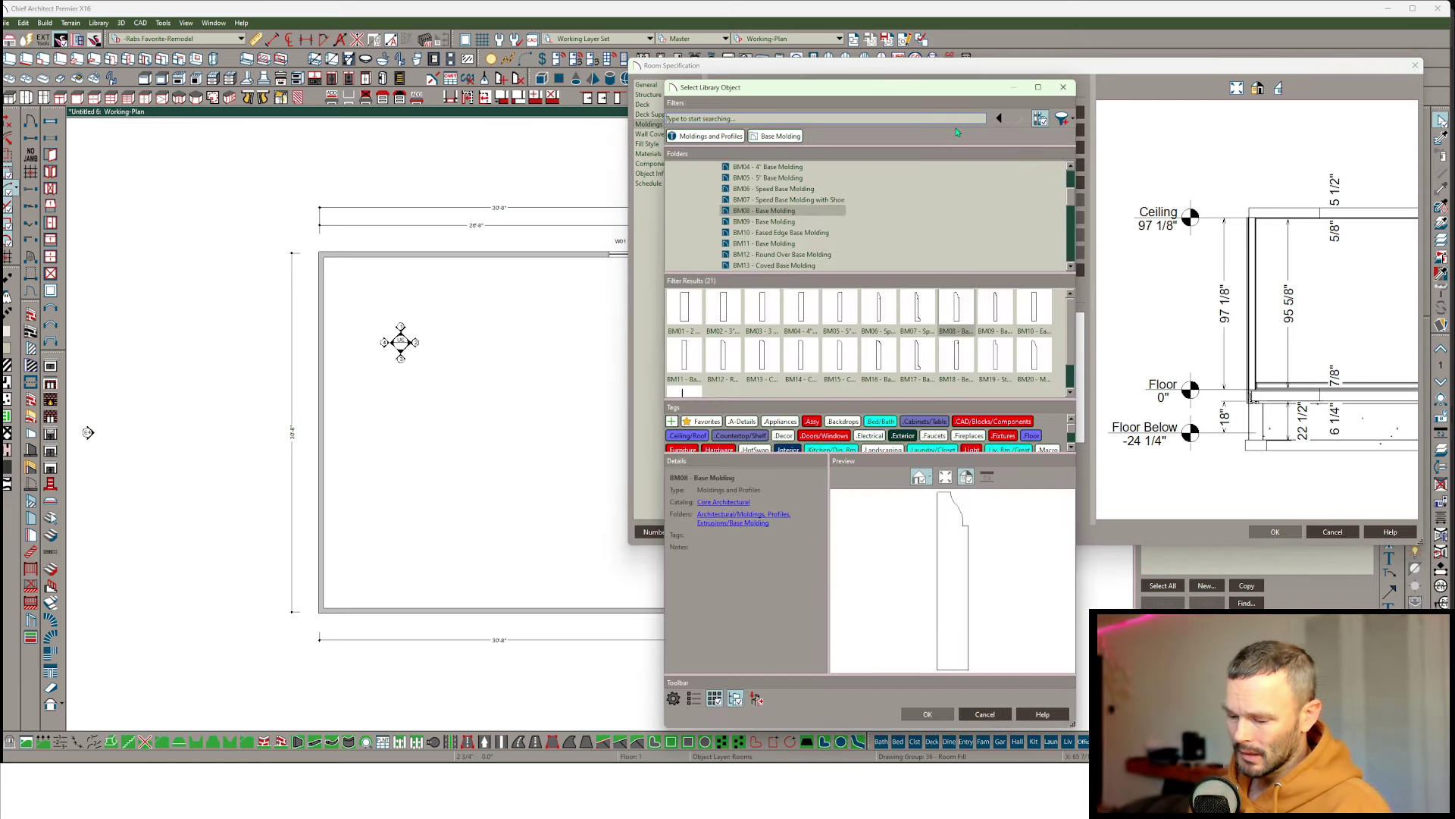
pyautogui.write('cm06')
pyautogui.press('Return')
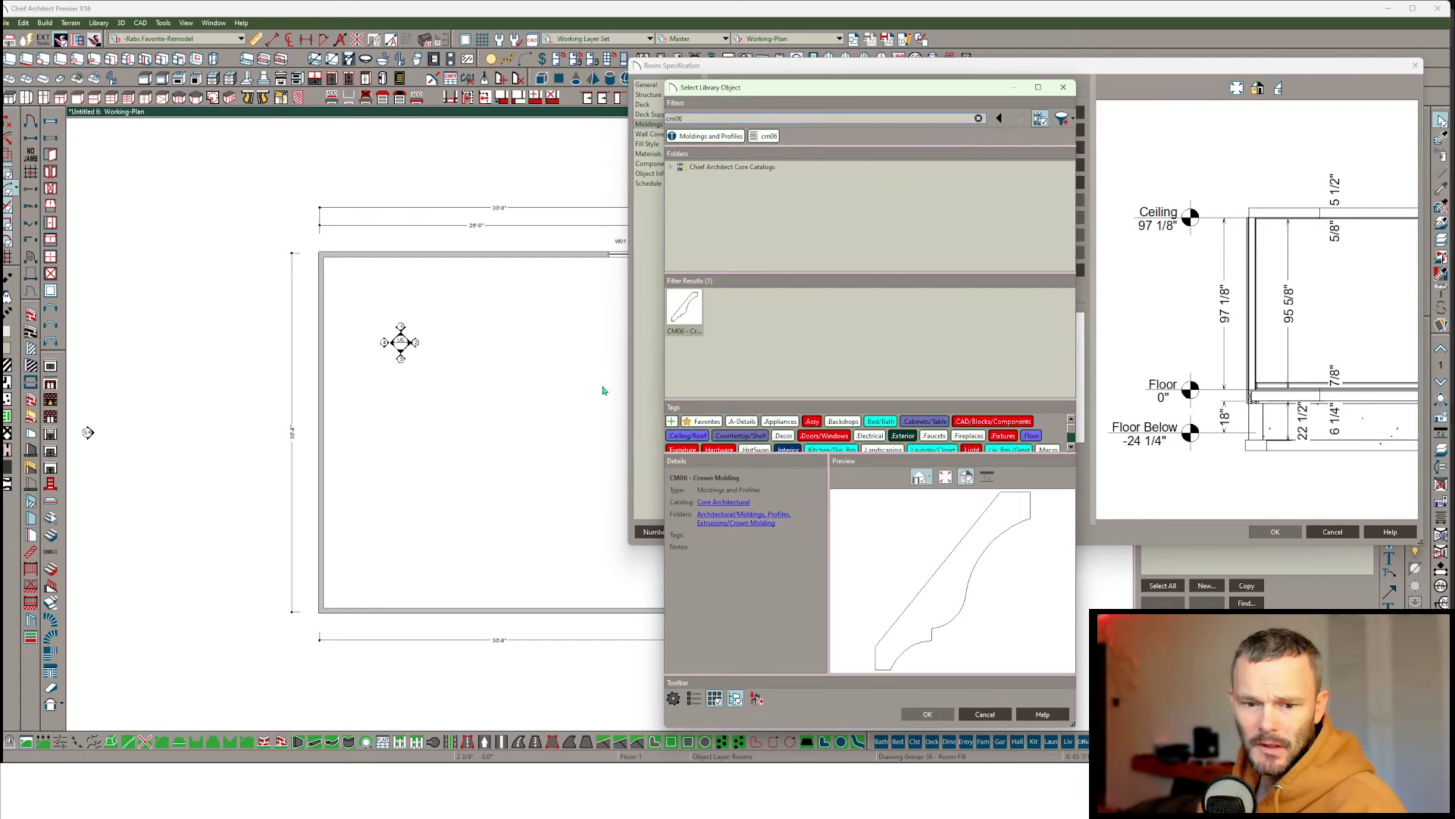
pyautogui.click(931, 714)
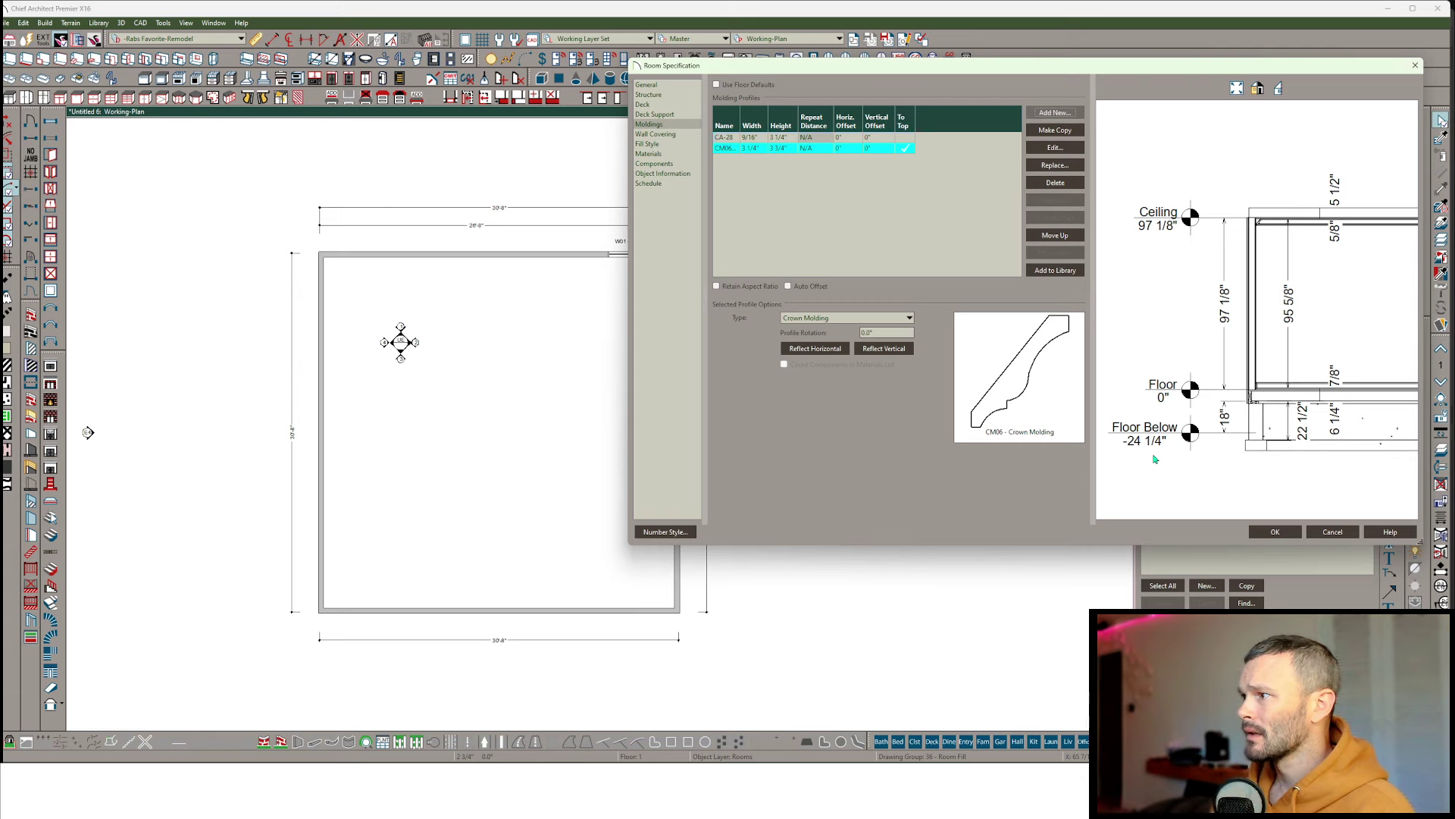
pyautogui.click(1278, 533)
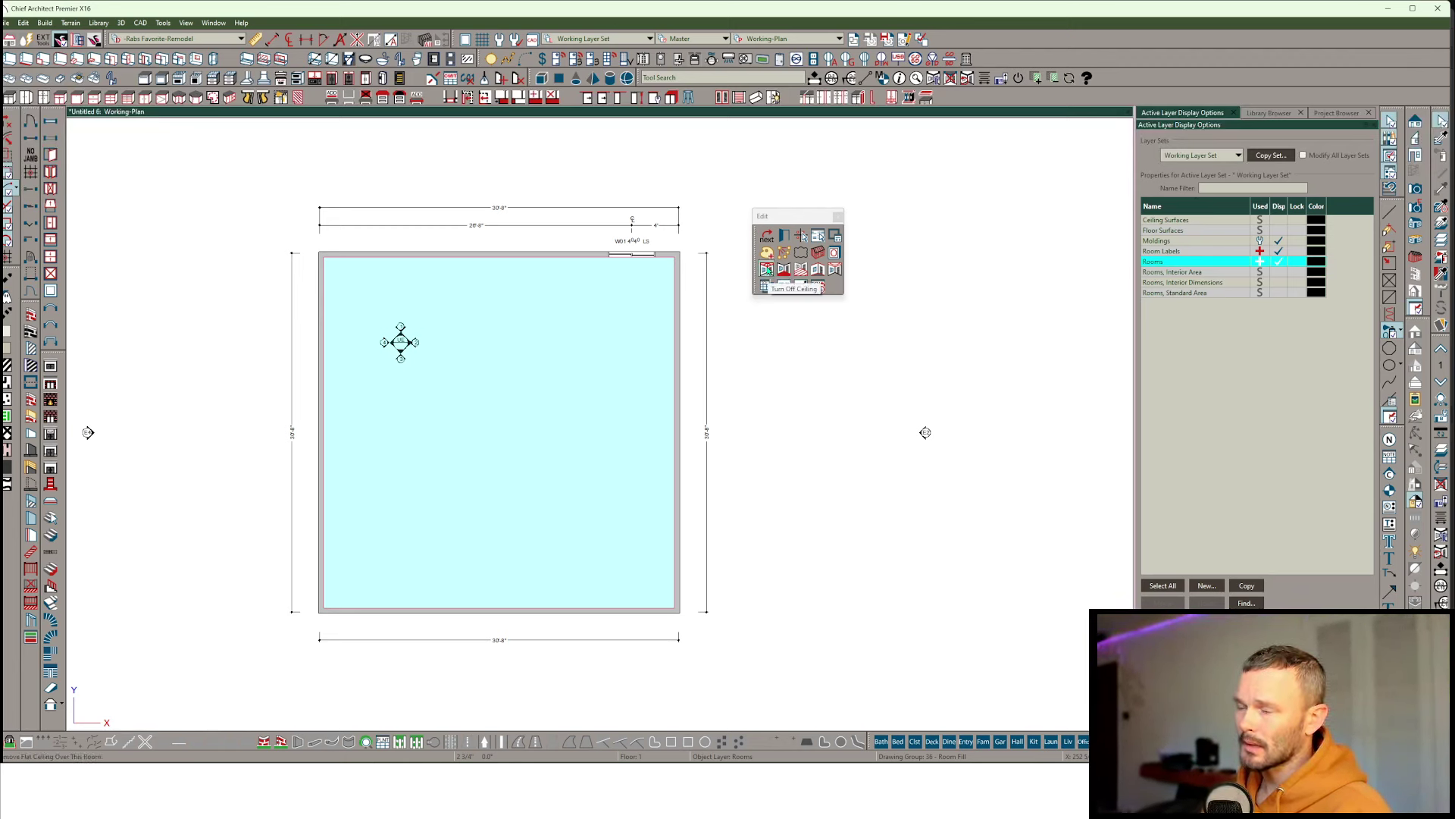
# Convert the room's CM06 crown molding into a molding polyline and create a cross section view facing the wall with the window
pyautogui.click(817, 270)
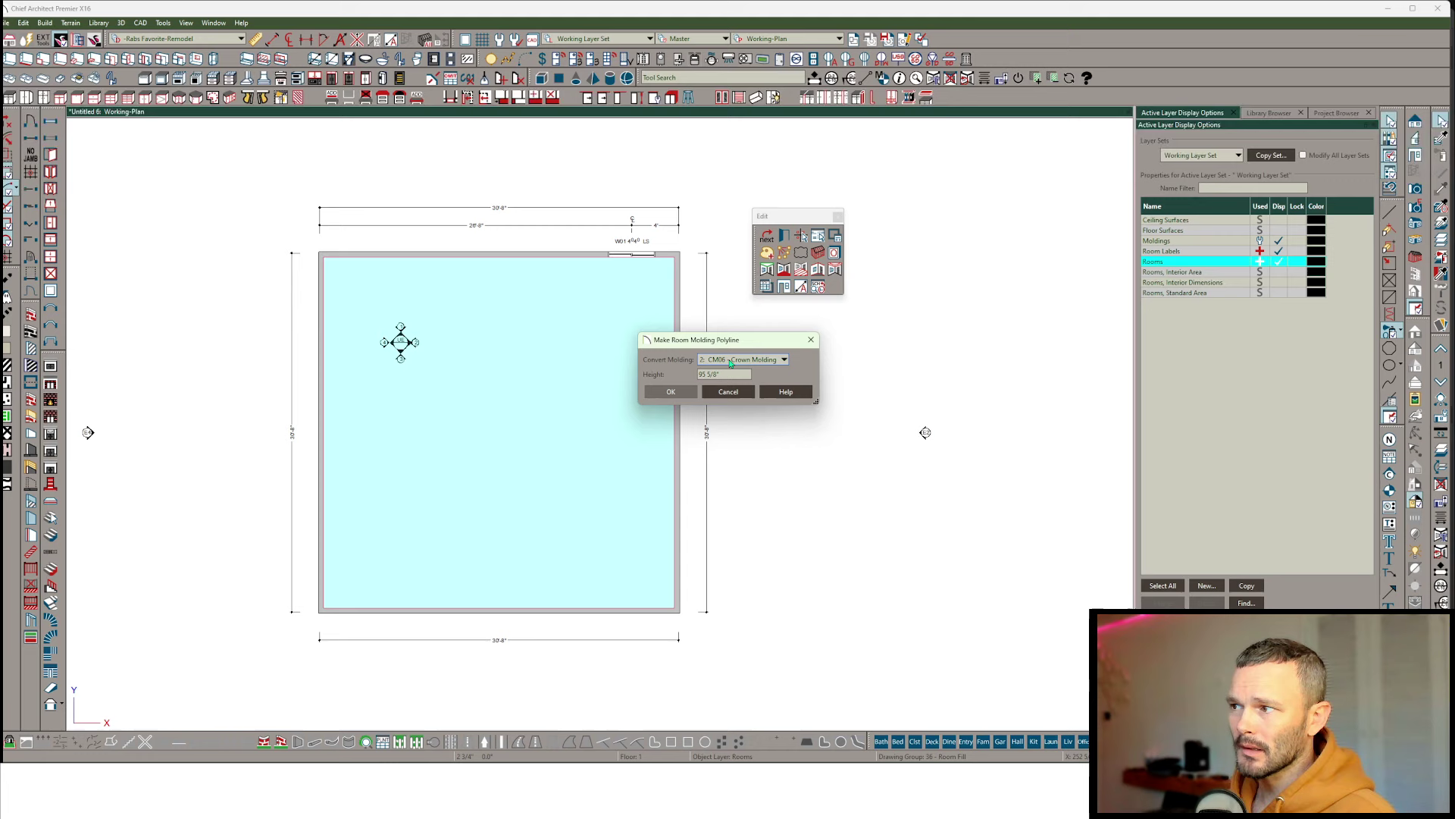
pyautogui.click(671, 392)
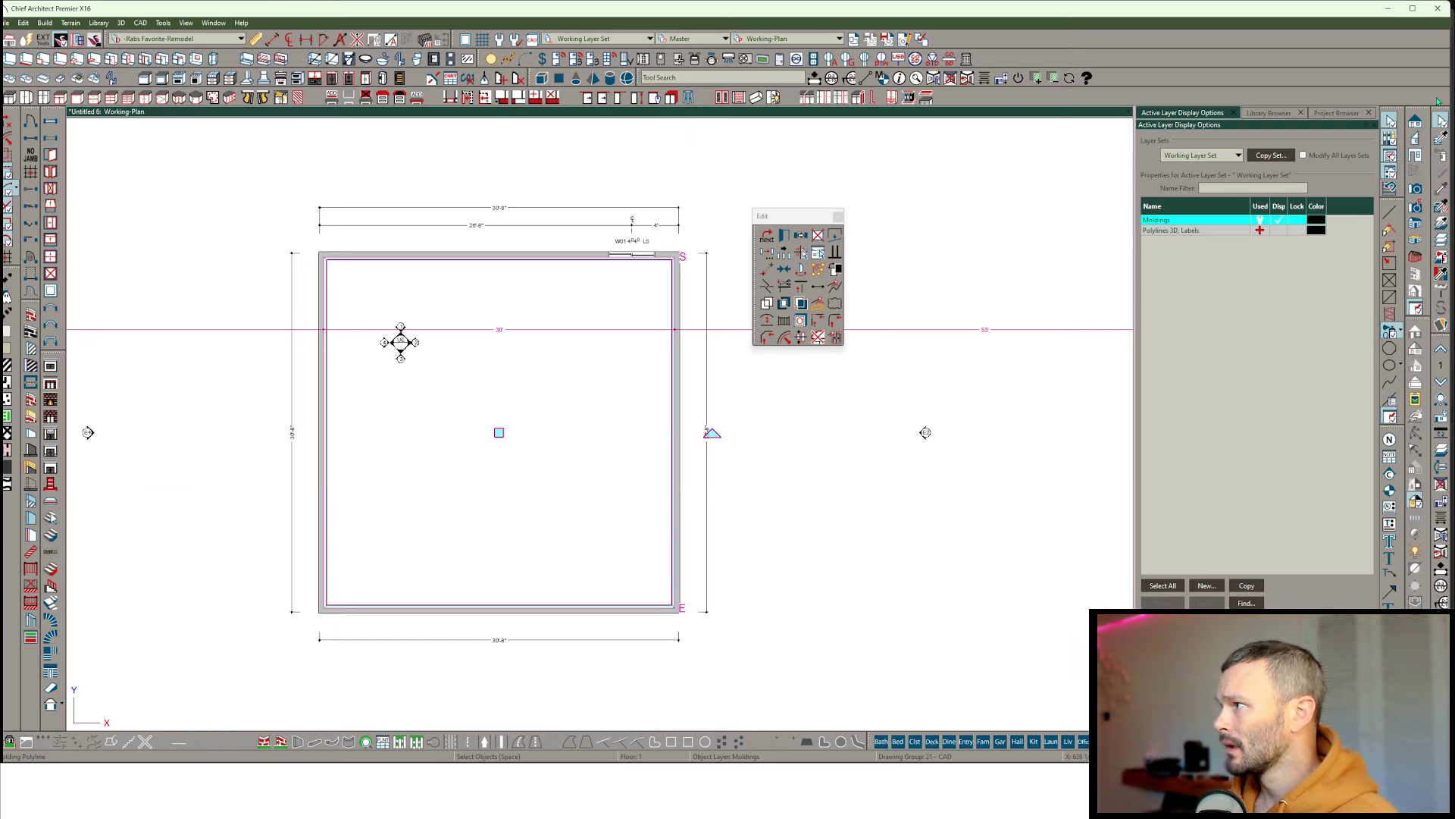
pyautogui.click(1416, 126)
pyautogui.moveTo(569, 357); pyautogui.dragTo(562, 218)
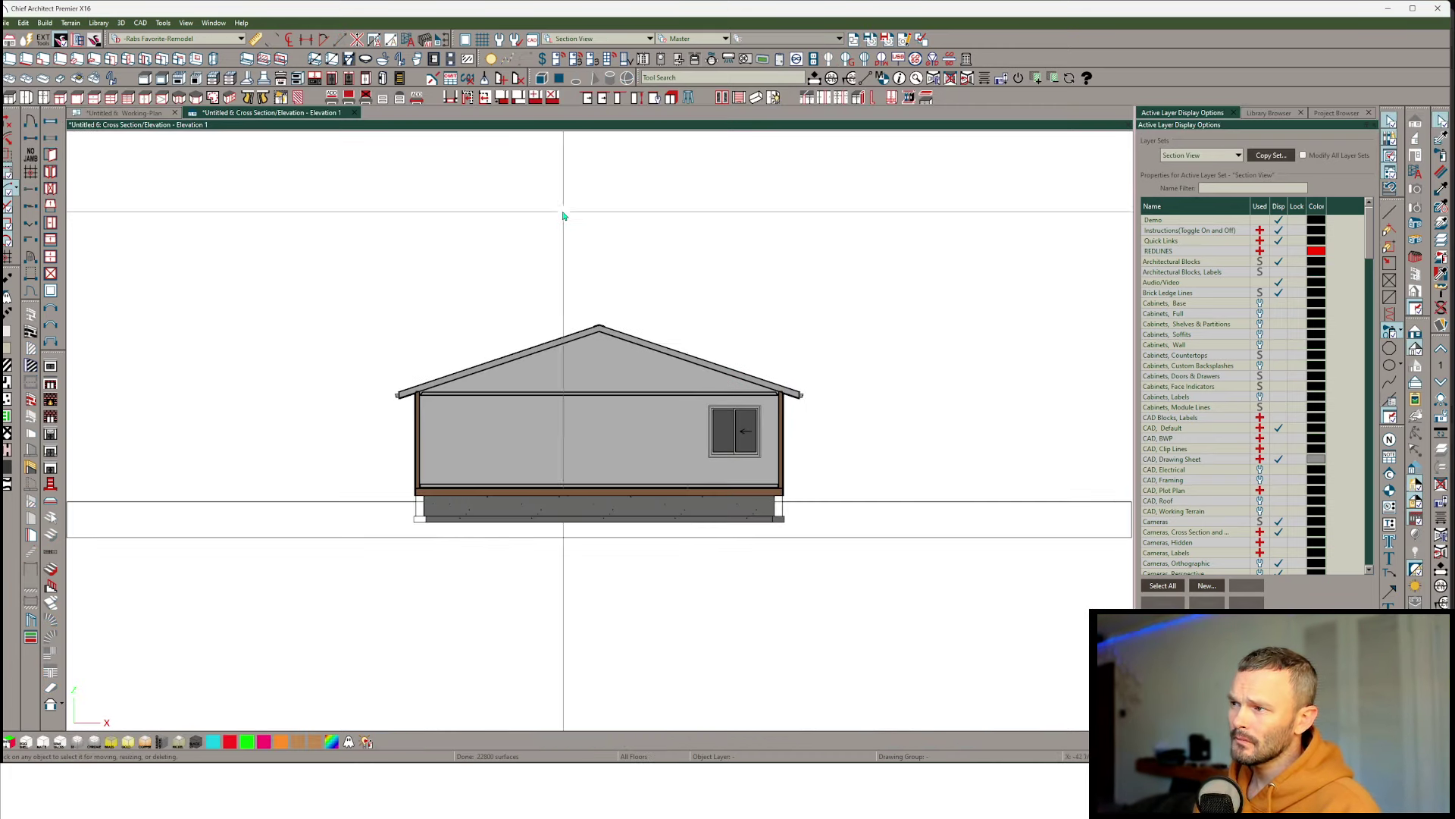
# Draw a vertical CAD line about 1 3/16" long from the crown molding's upper front corner to the underside of the sloped ceiling
pyautogui.scroll(5, 758, 398)
pyautogui.scroll(2, 786, 411)
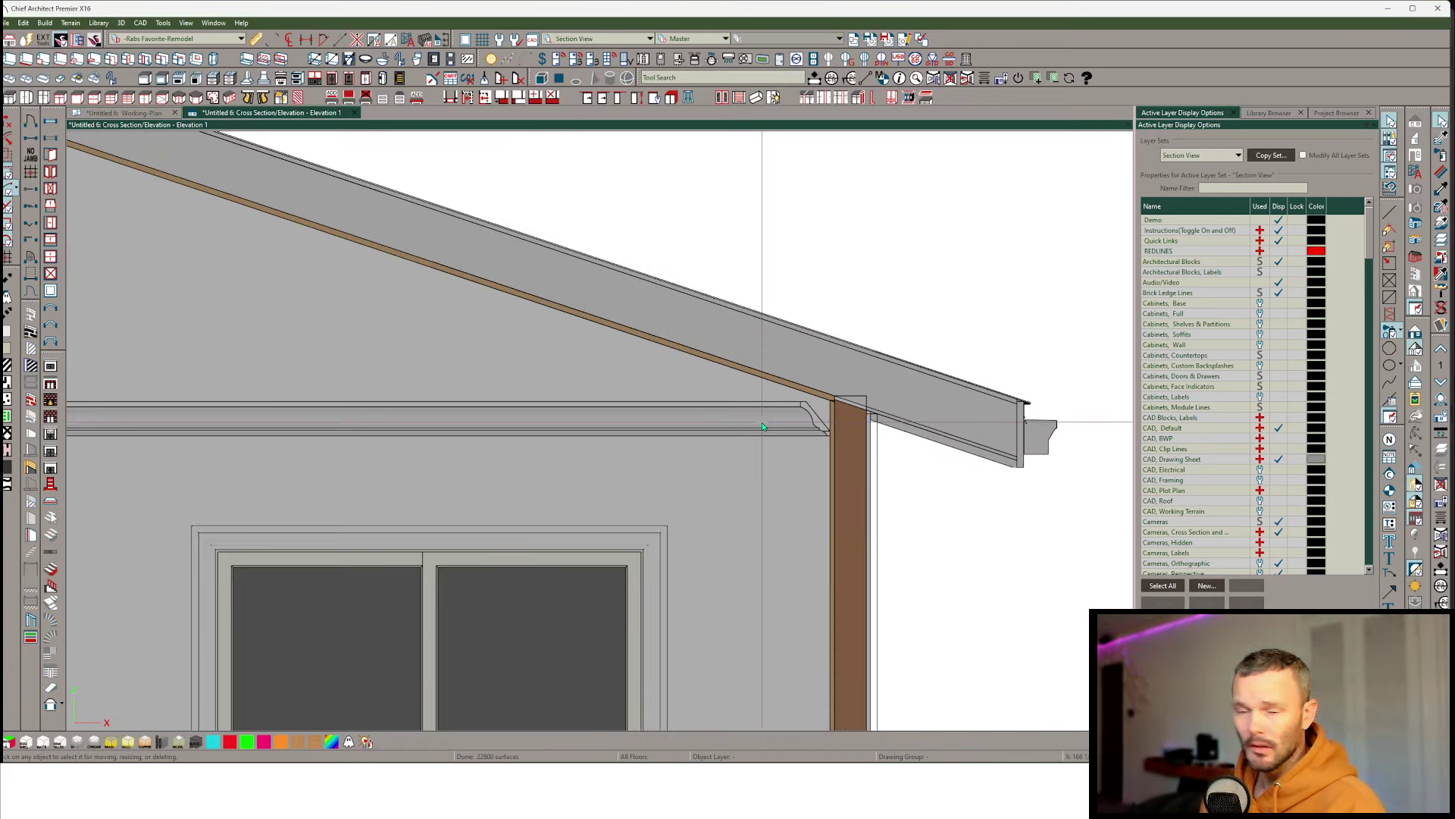
pyautogui.click(792, 409)
pyautogui.scroll(2, 811, 392)
pyautogui.scroll(3, 811, 392)
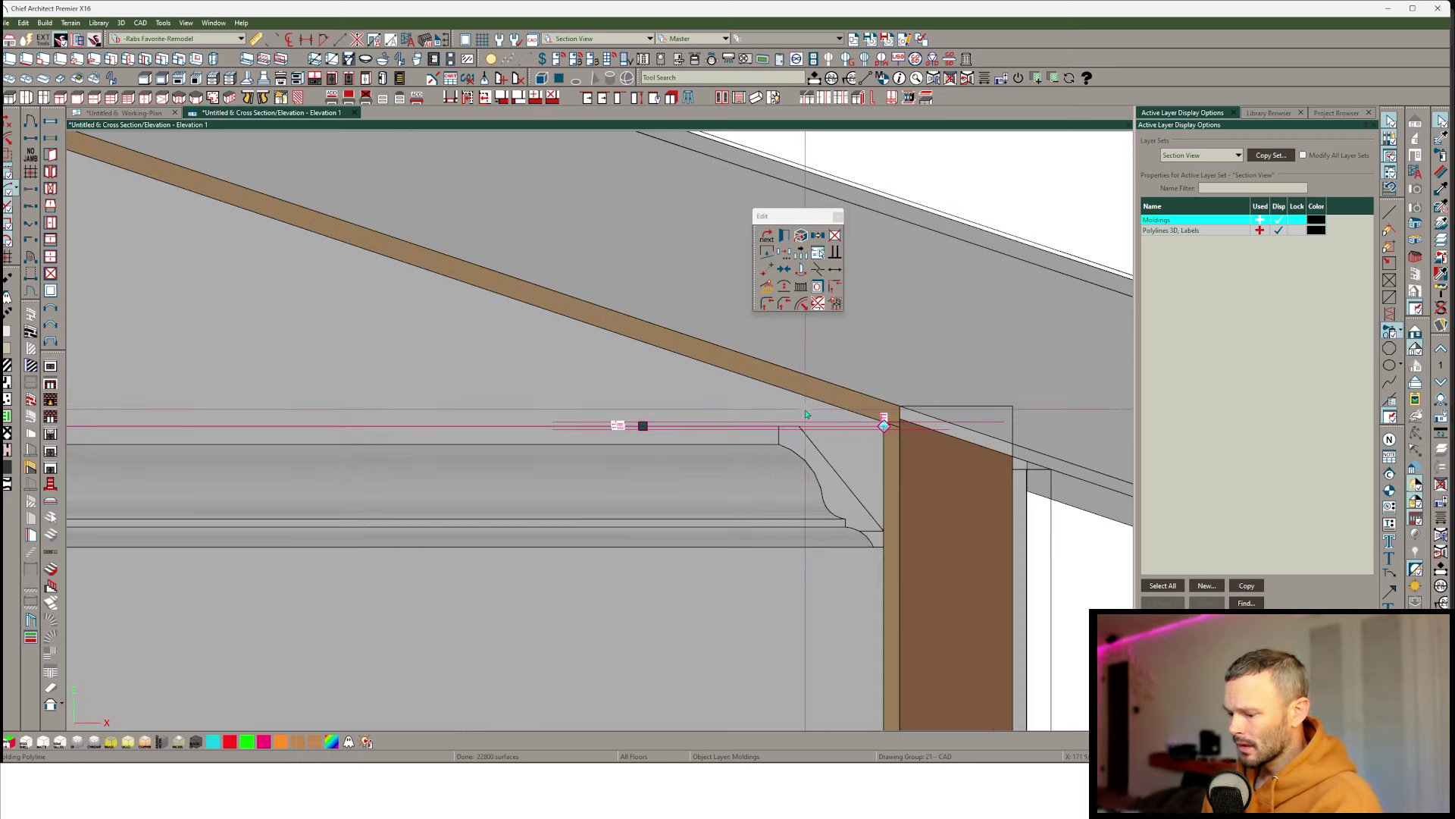
pyautogui.press('l')
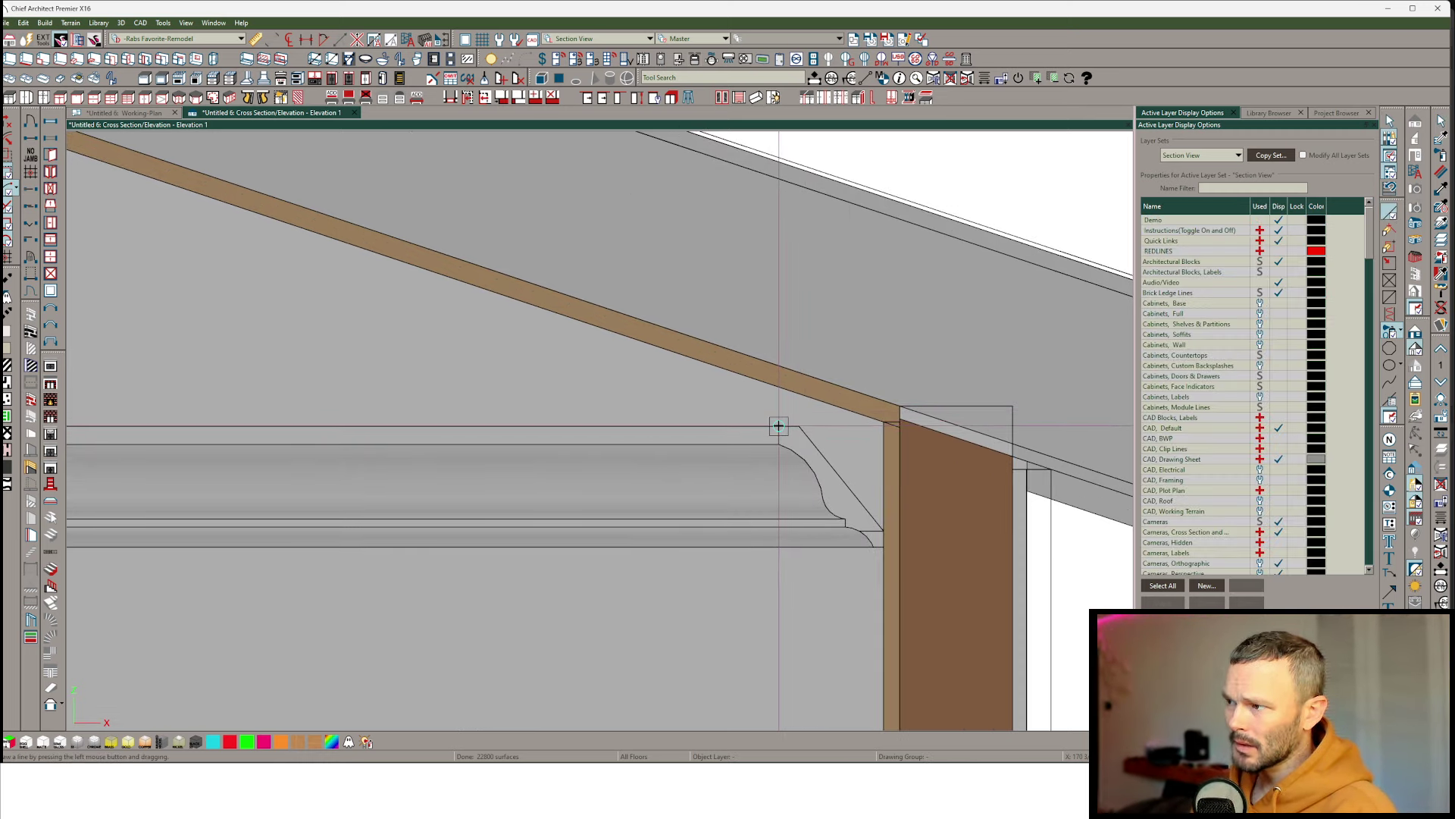
pyautogui.moveTo(778, 426); pyautogui.dragTo(778, 393)
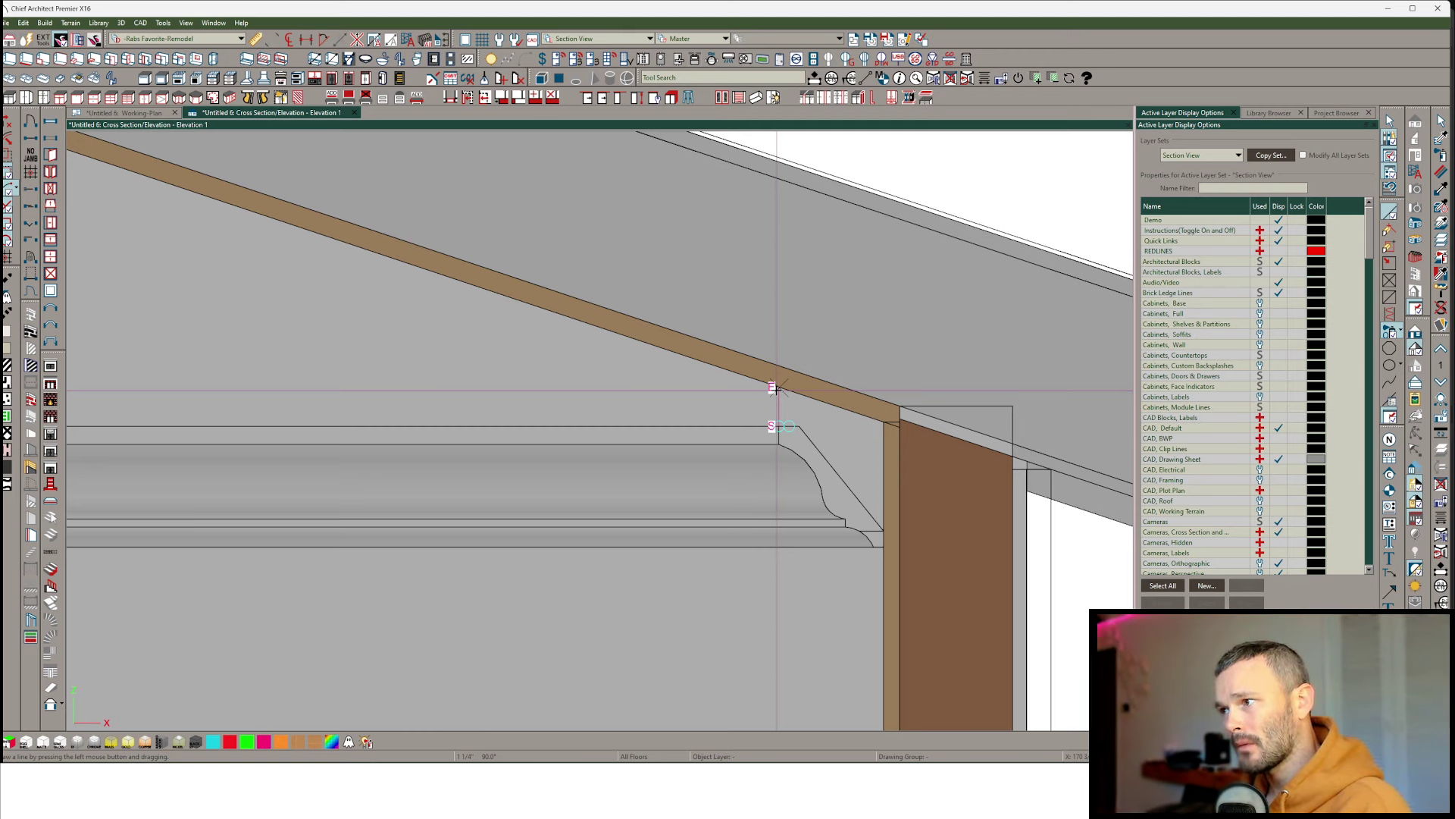
pyautogui.press('Tab')
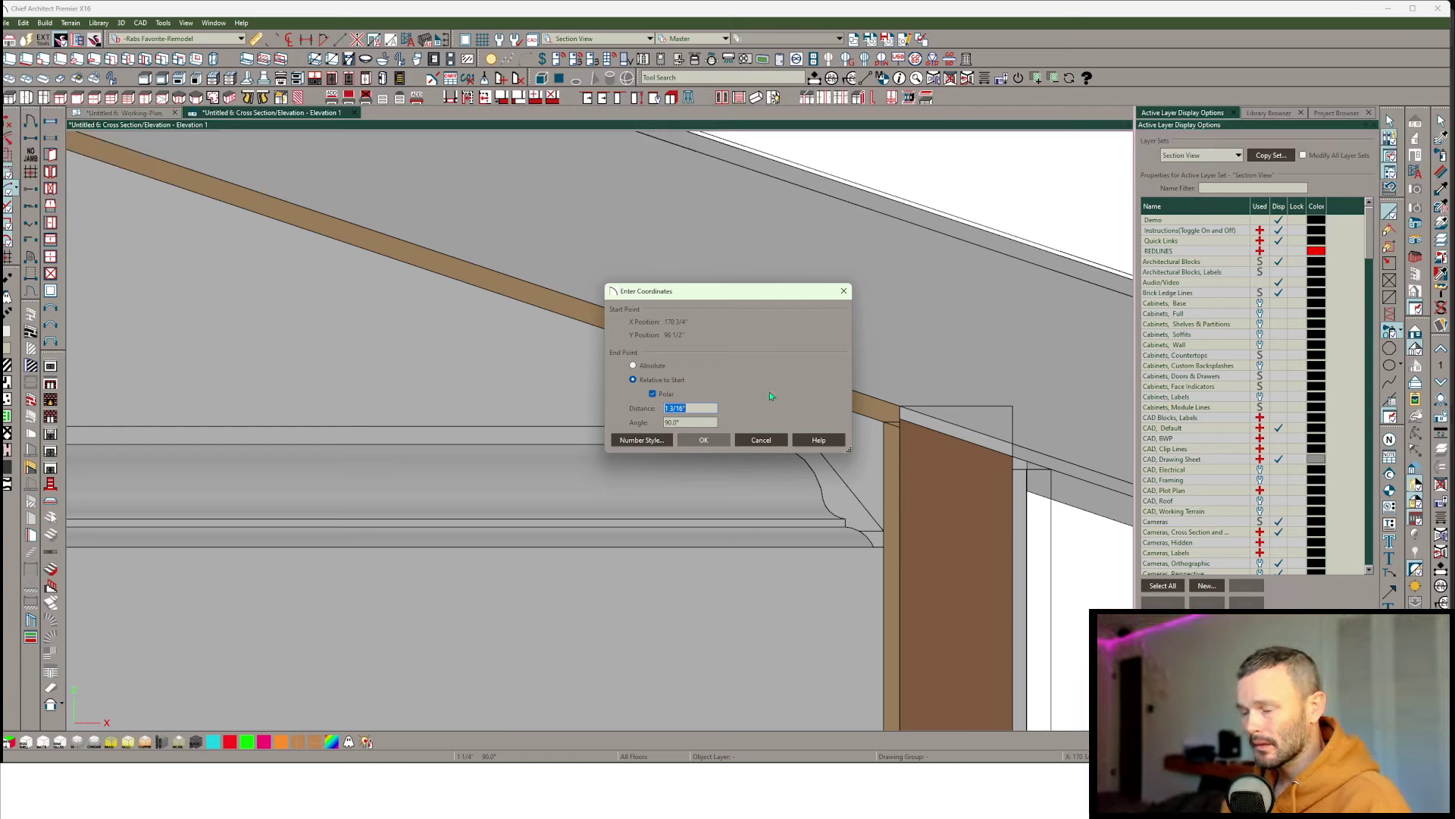
pyautogui.click(704, 441)
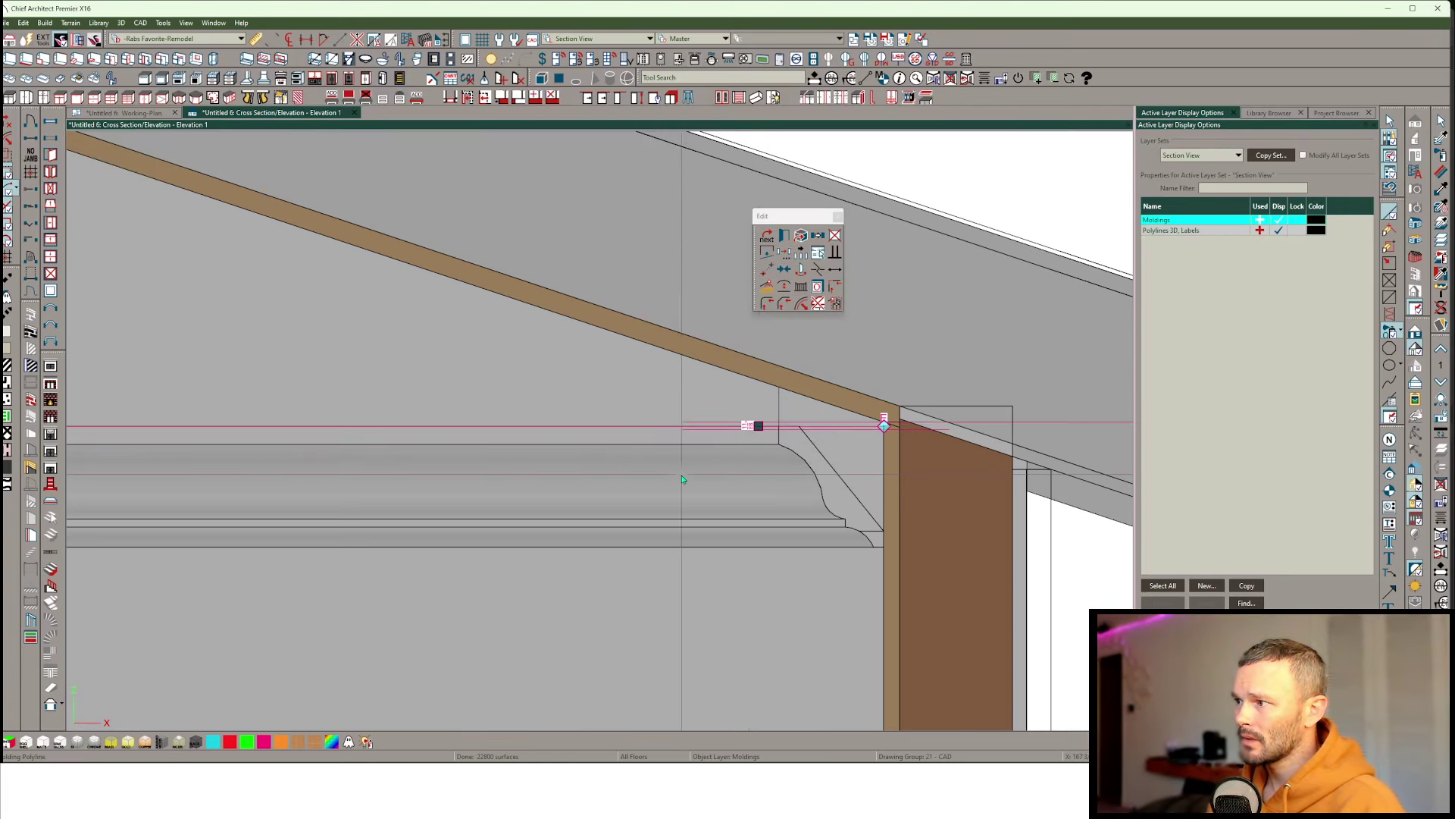
# Move the crown molding polyline up with Transform/Replicate using a Z delta of 1 3/16"
pyautogui.click(784, 254)
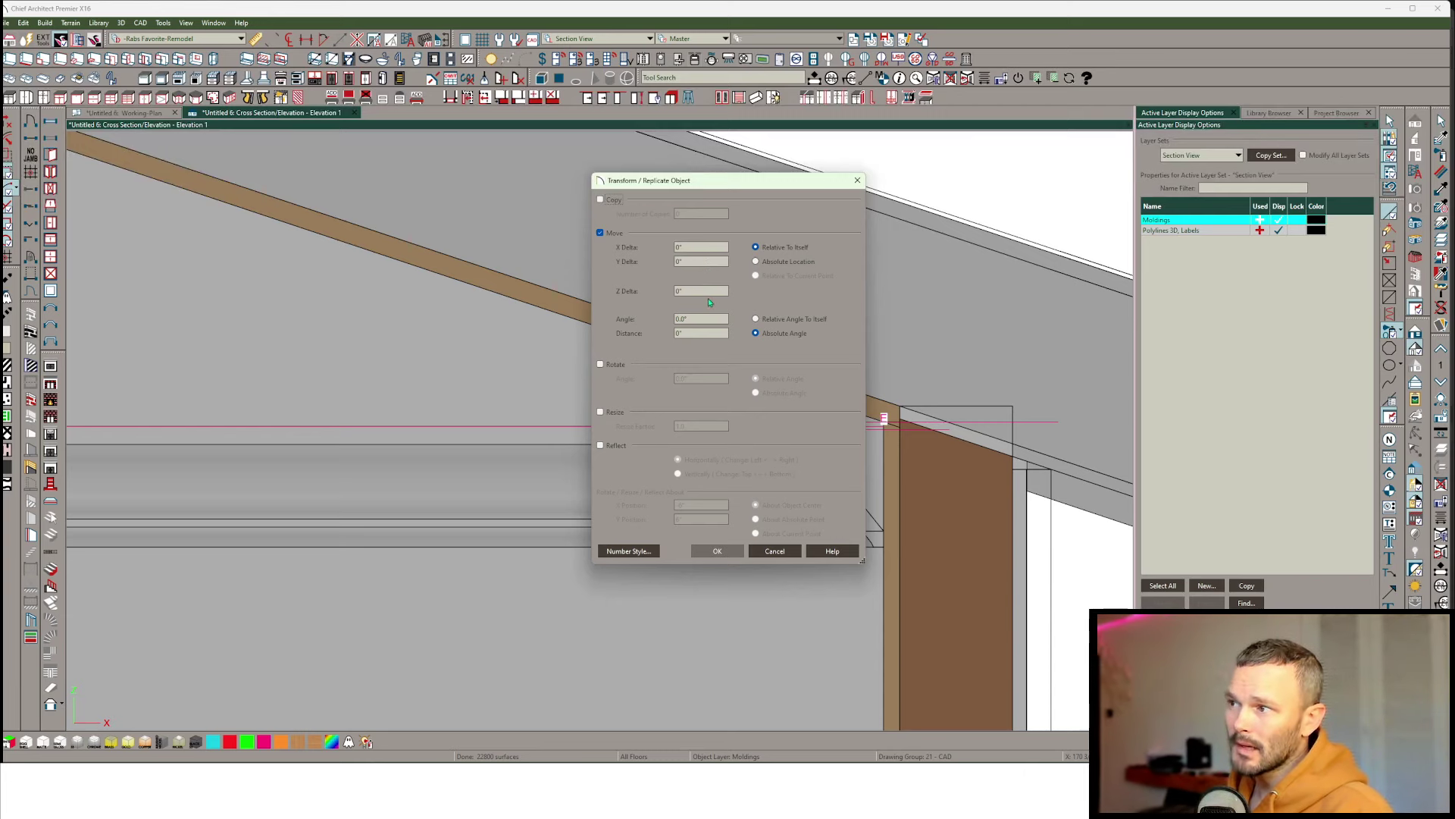
pyautogui.write('1 3/16"')
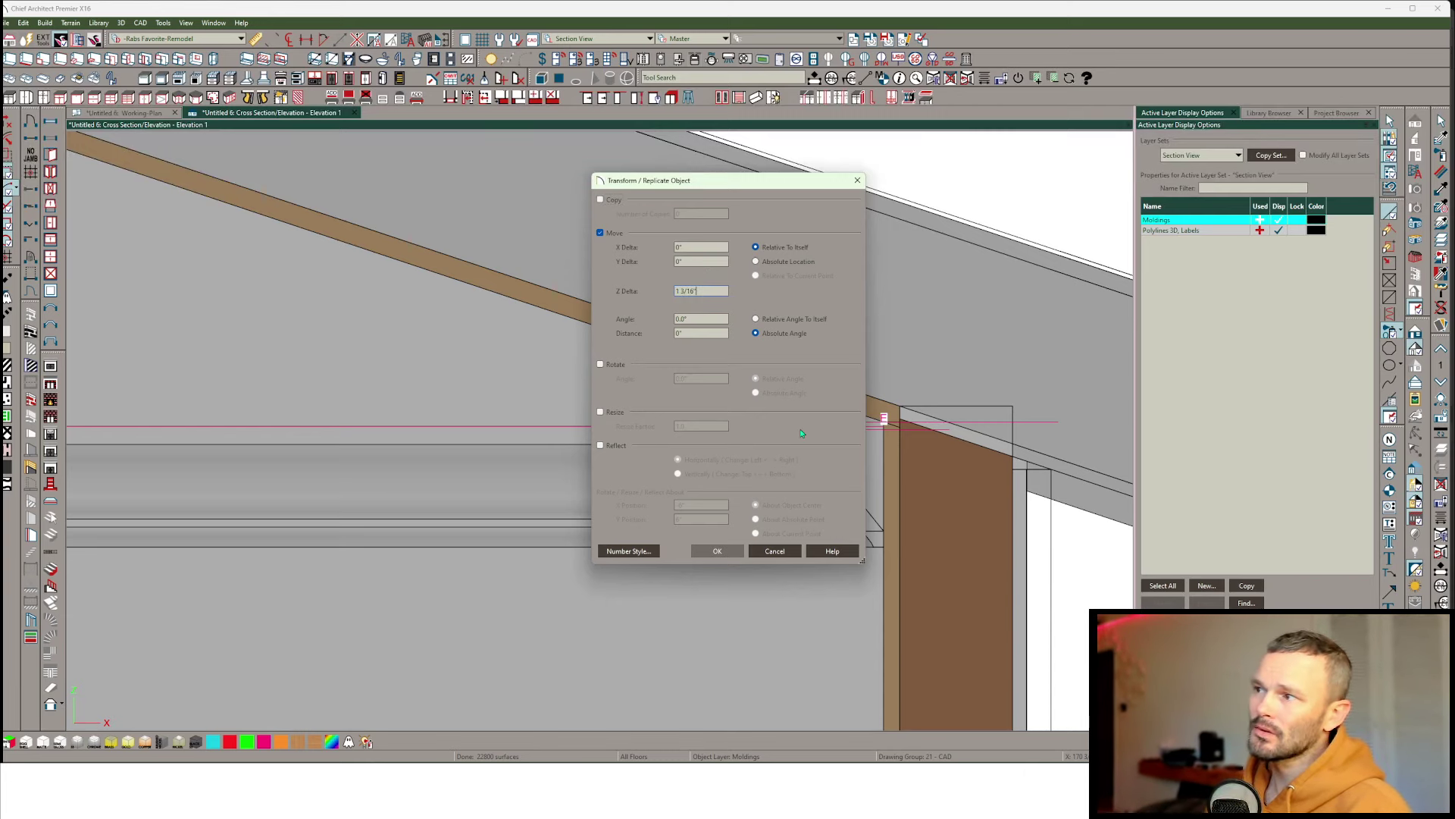
pyautogui.press('Return')
# Try to move the crown molding point to point from its upper front corner to the ceiling's underside
pyautogui.scroll(5, 879, 383)
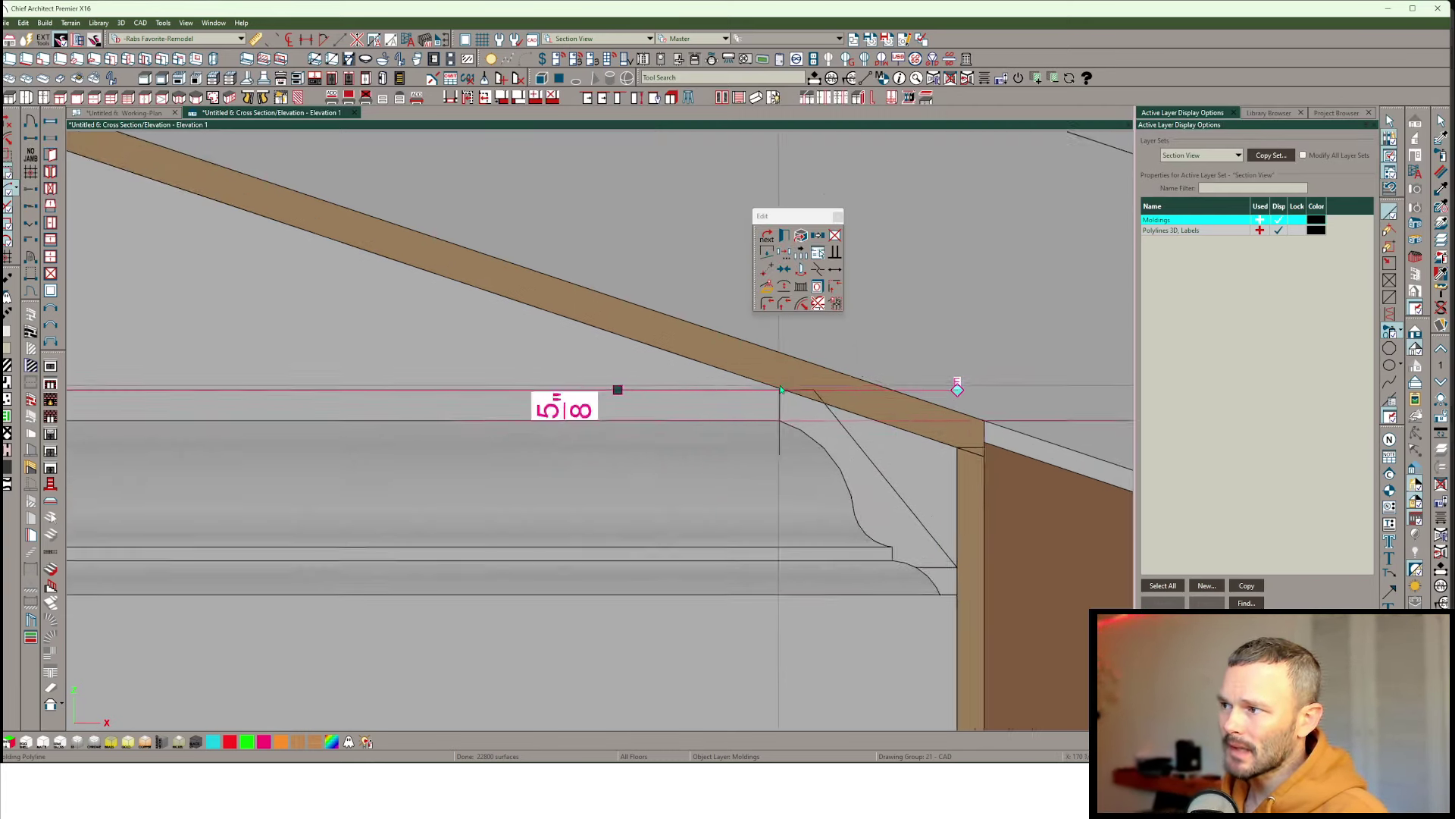
pyautogui.scroll(3, 773, 394)
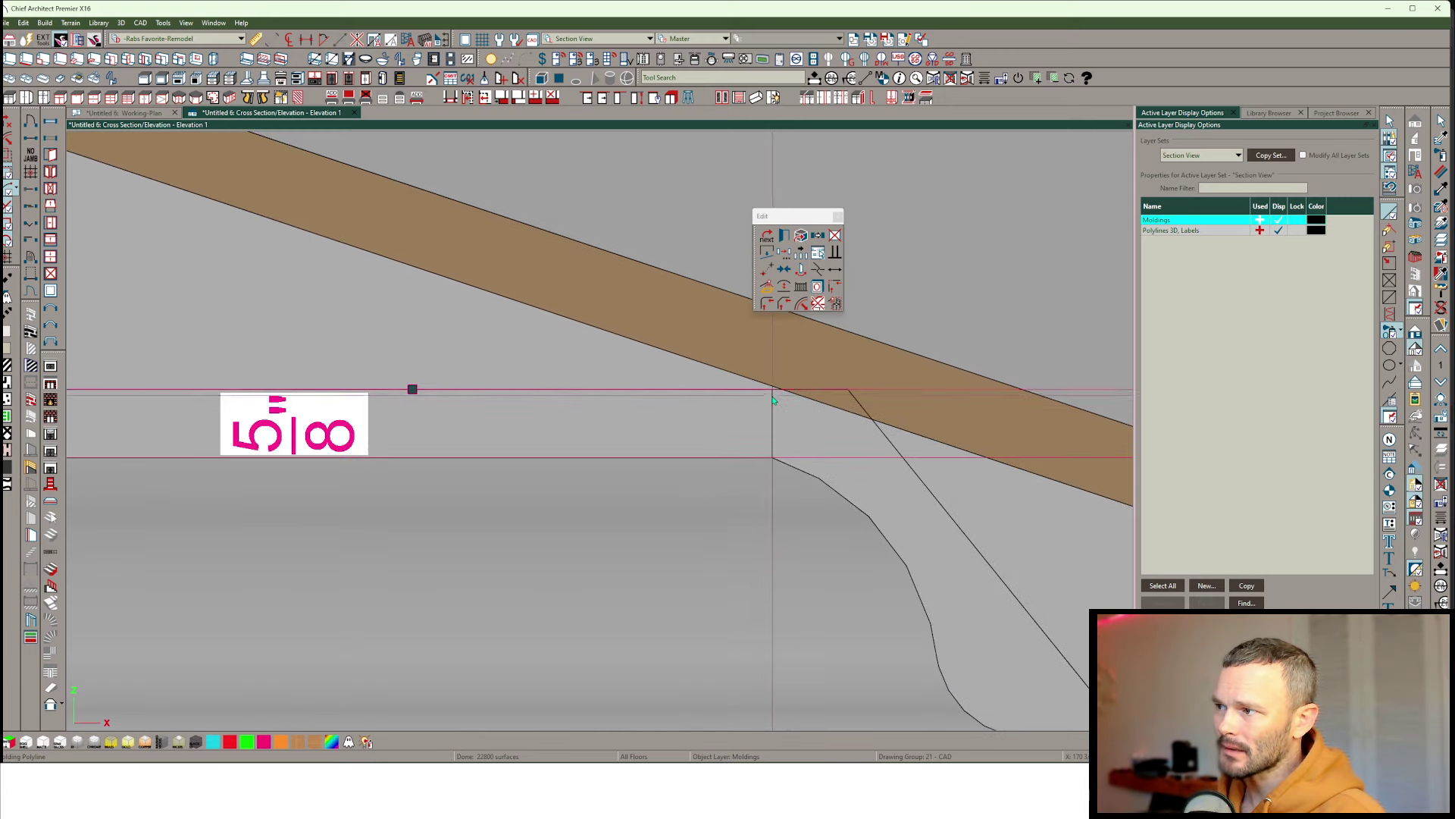
pyautogui.scroll(2, 774, 394)
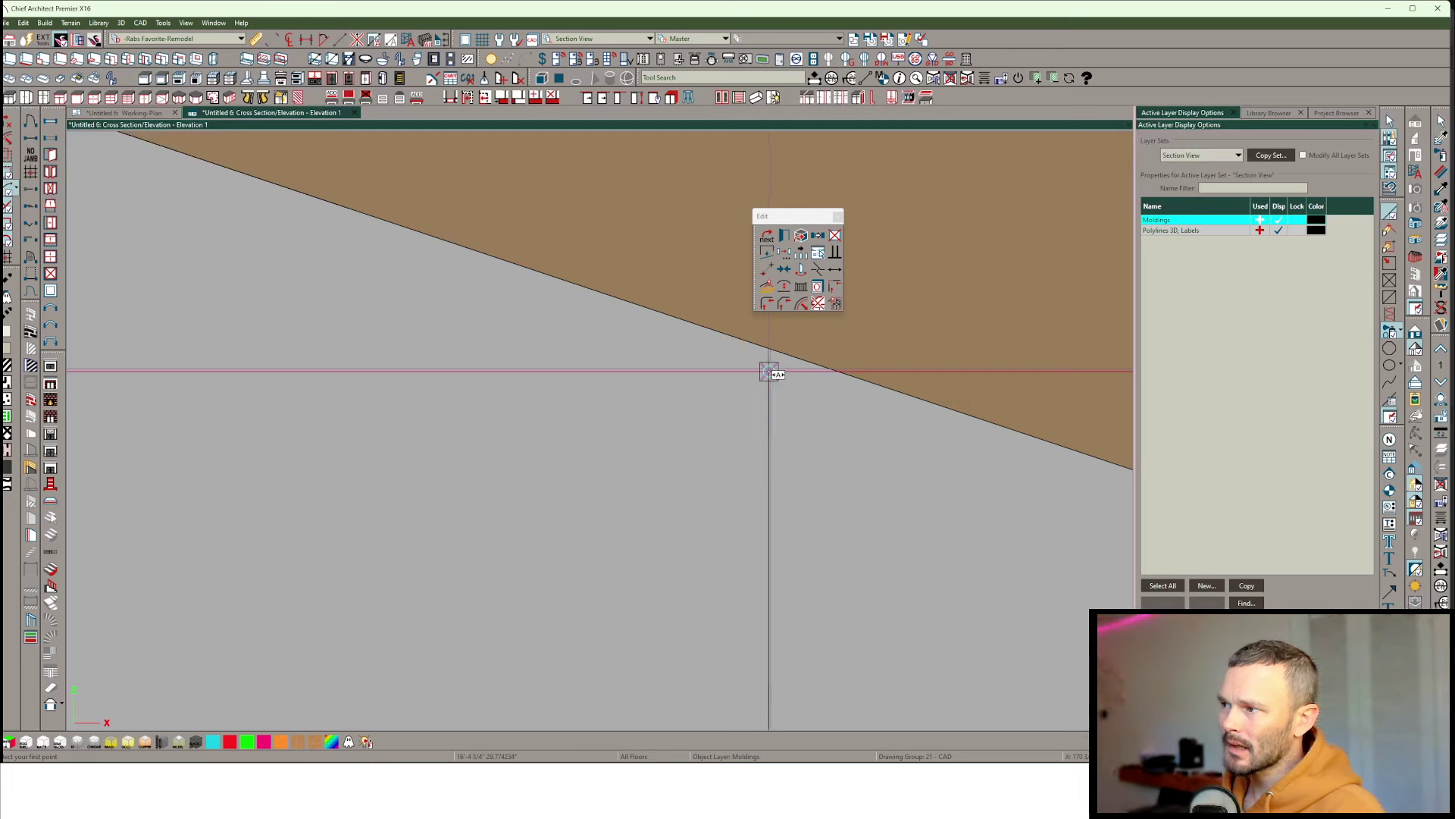
pyautogui.click(769, 372)
pyautogui.click(769, 350)
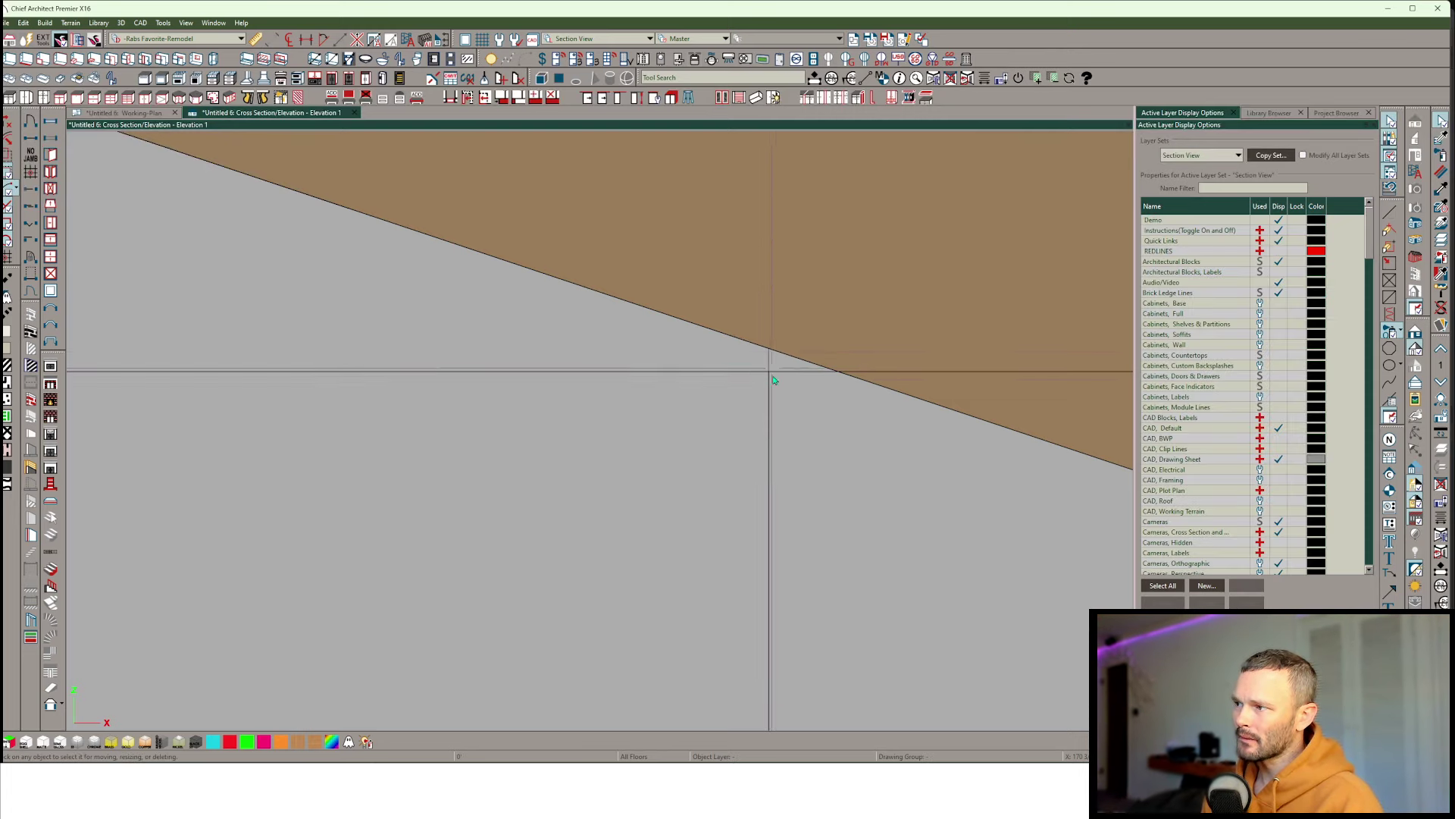
# Nudge the crown molding polyline slightly upward so its upper front corner meets the sloped ceiling
pyautogui.click(825, 591)
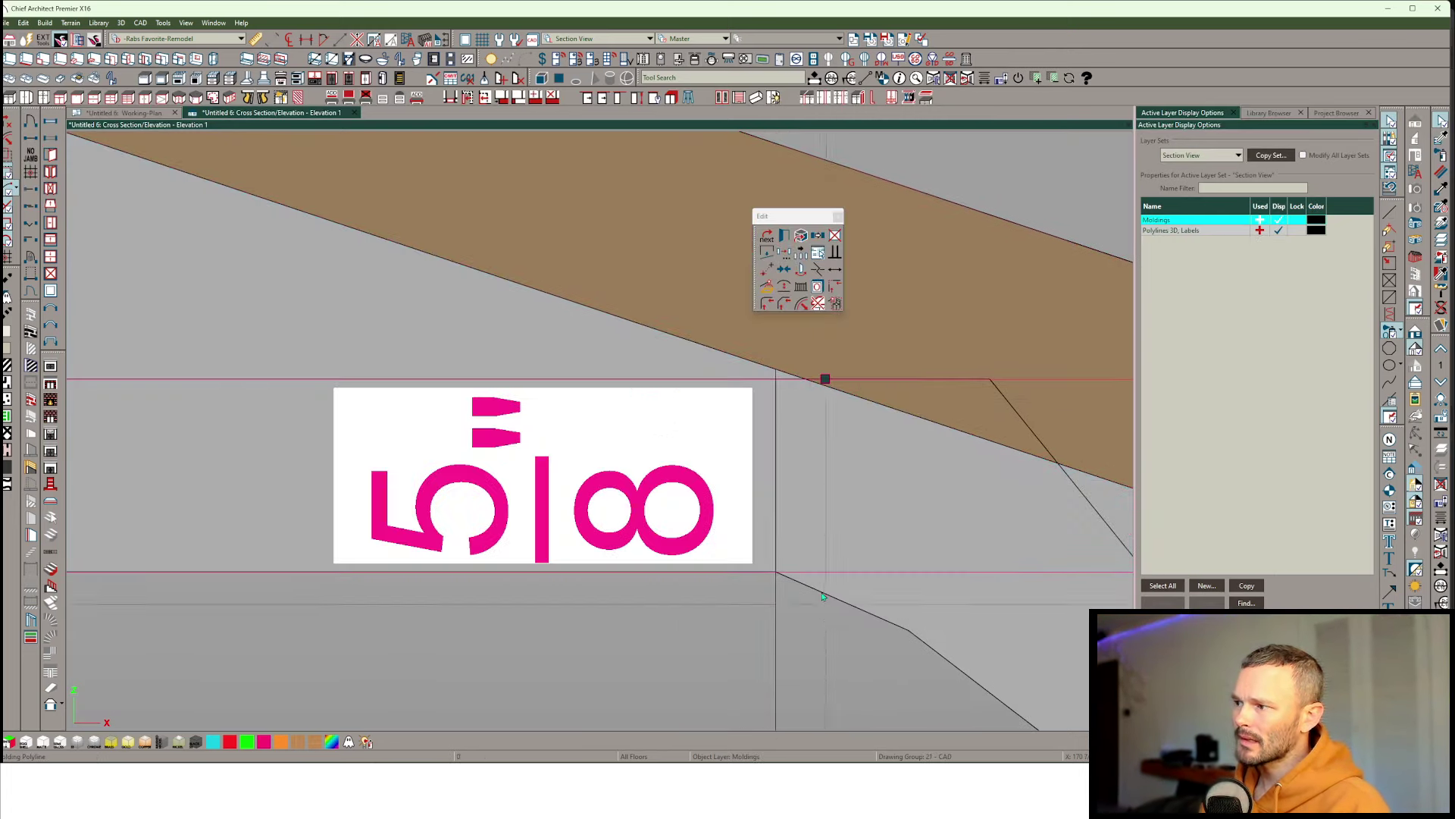
pyautogui.scroll(5, 767, 376)
pyautogui.moveTo(793, 386); pyautogui.dragTo(791, 354)
pyautogui.scroll(-6, 795, 409)
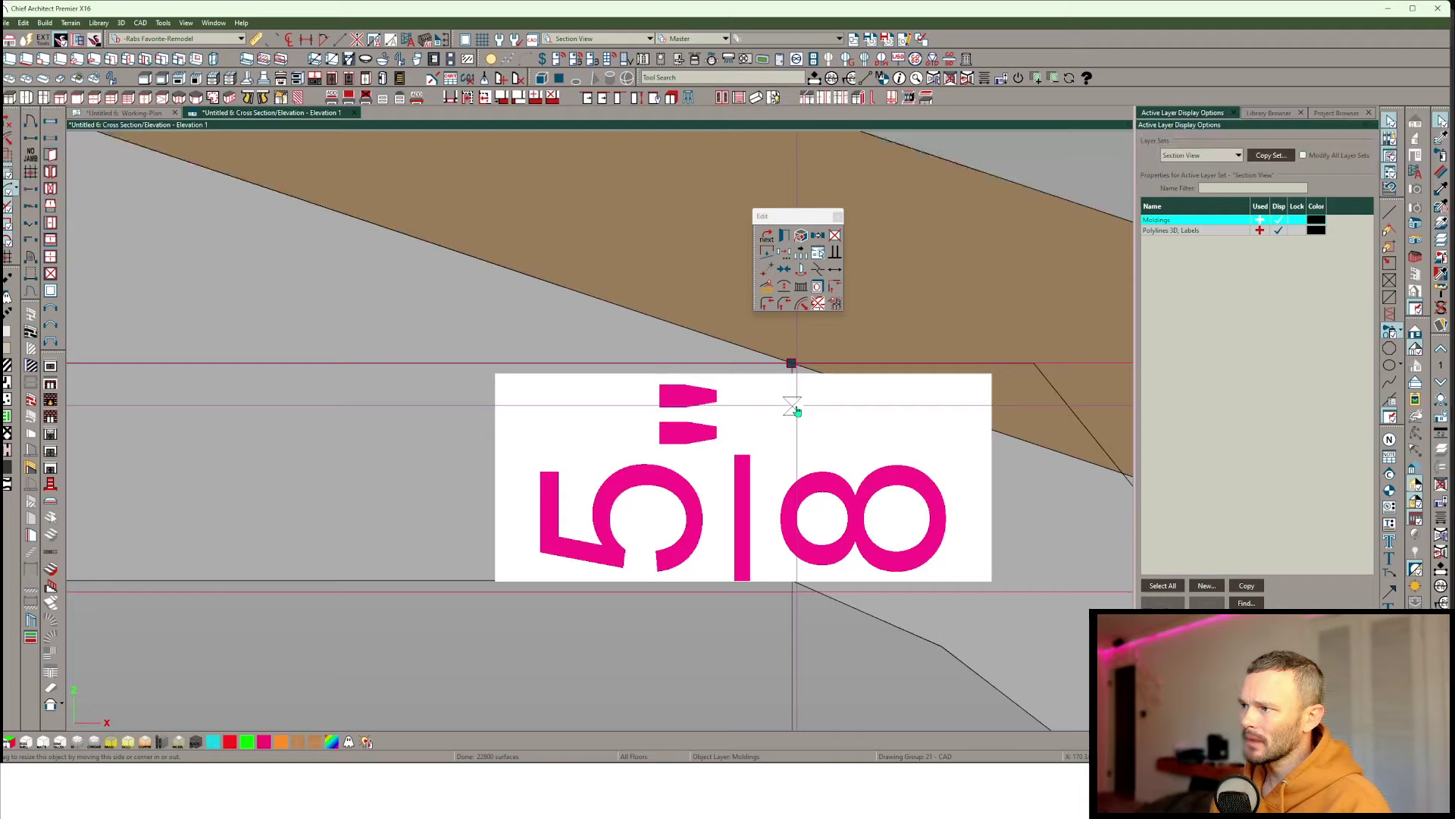
pyautogui.press('Escape')
# Add a break to the crown molding polyline's horizontal top edge near the wall corner beyond the sliding unit
pyautogui.scroll(-4, 768, 508)
pyautogui.scroll(-4, 749, 507)
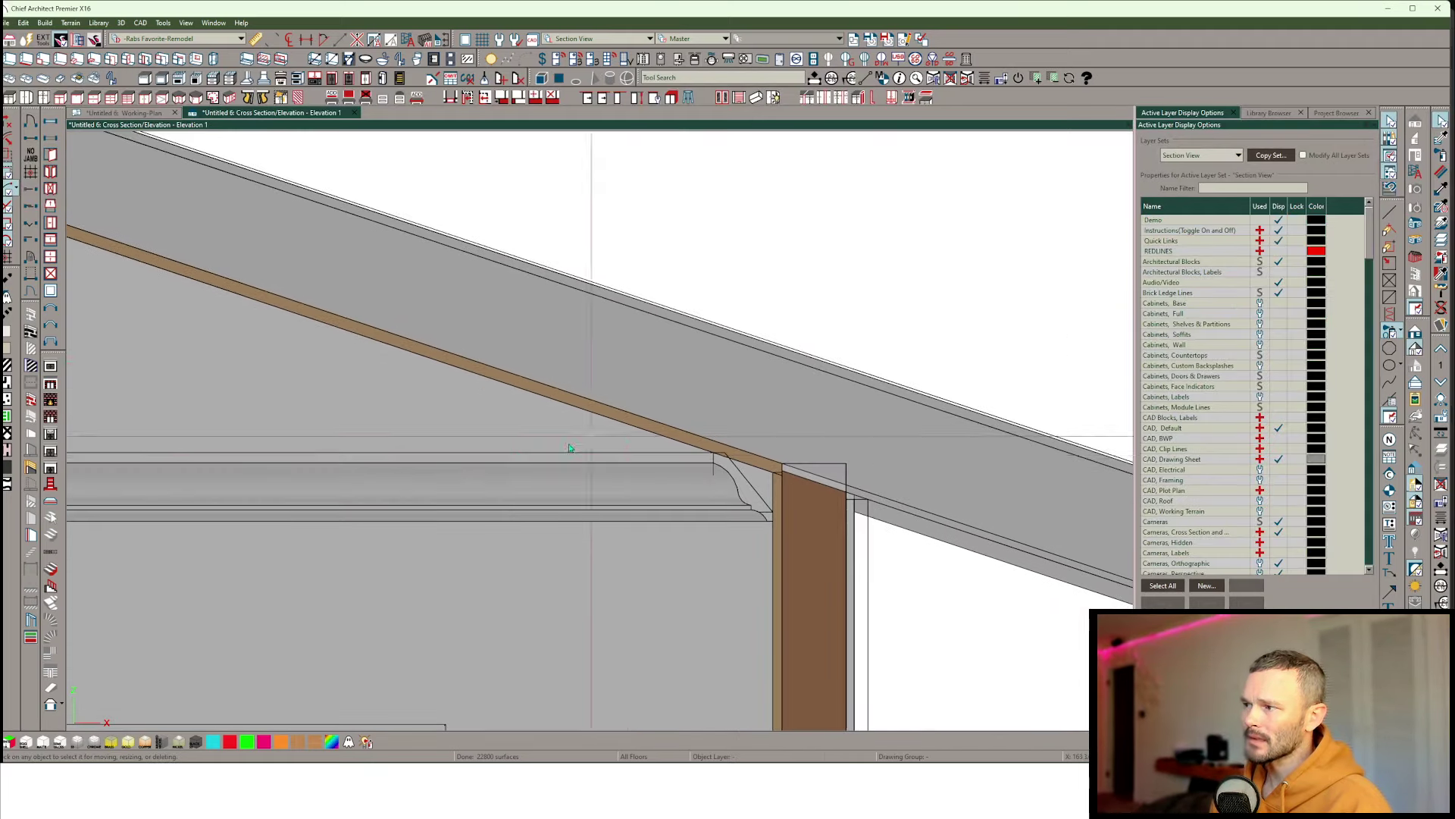
pyautogui.scroll(-2, 841, 448)
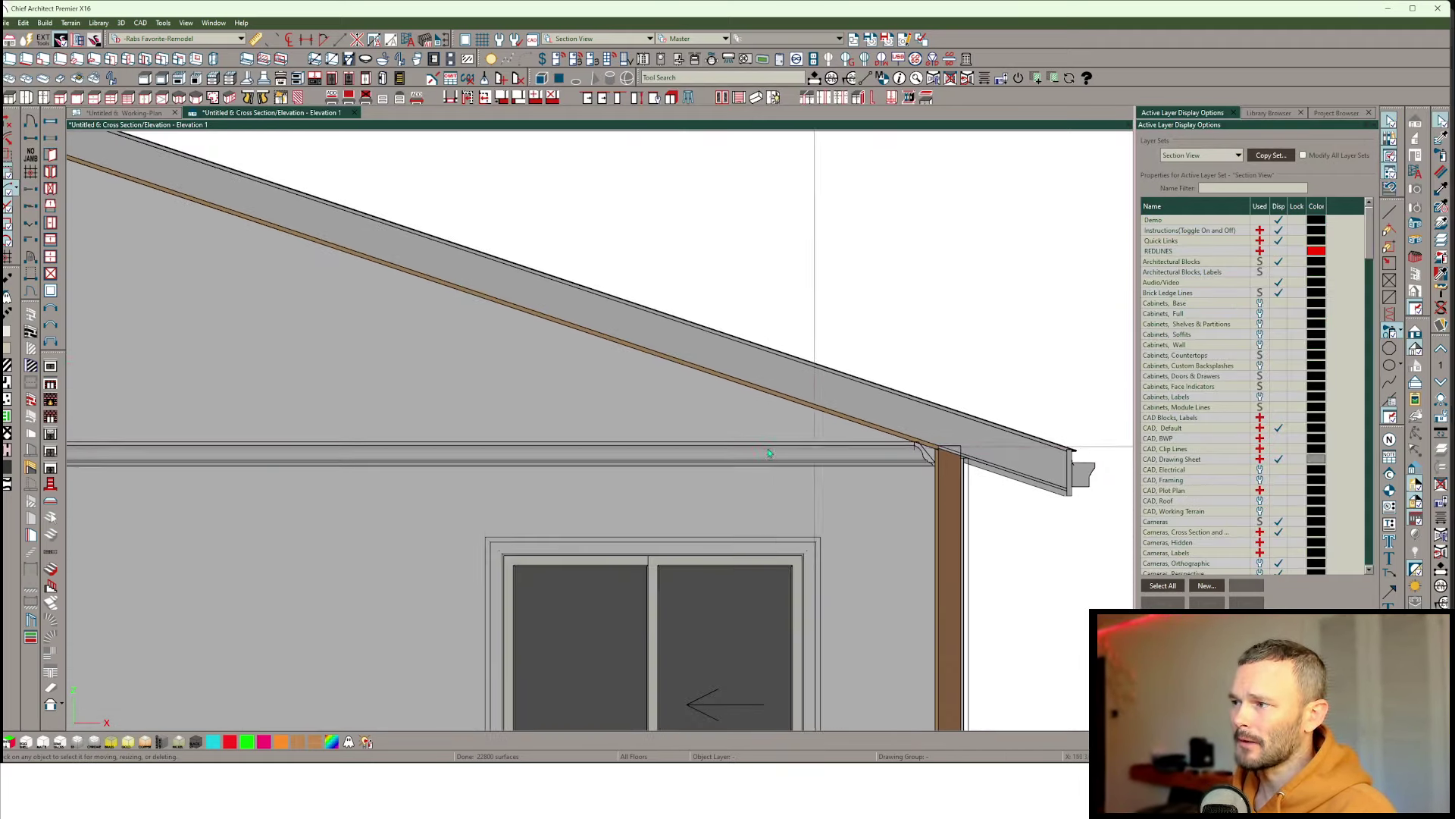
pyautogui.moveTo(331, 443); pyautogui.dragTo(466, 450, button='middle')
pyautogui.scroll(-1, 466, 451)
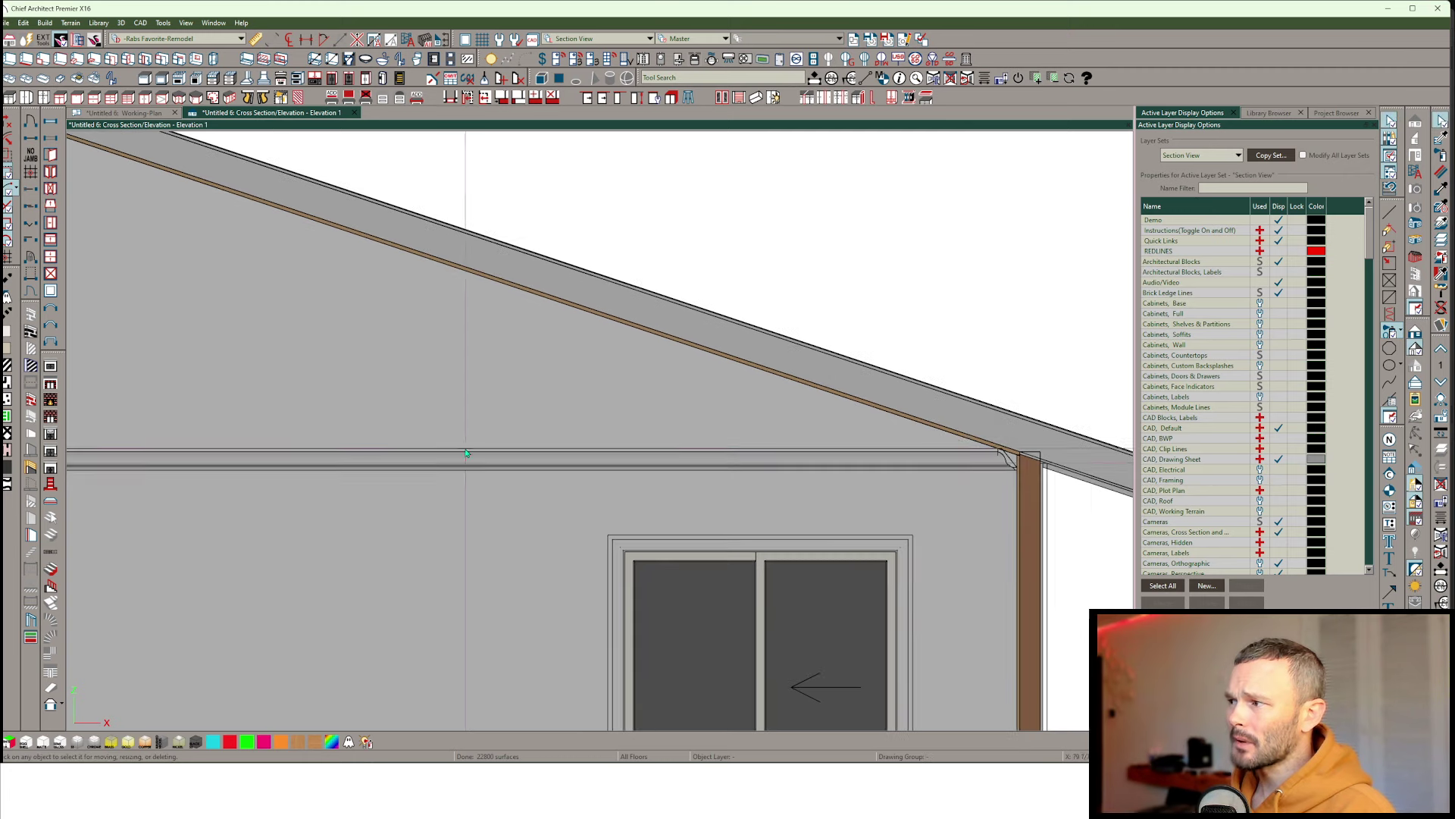
pyautogui.click(972, 473)
pyautogui.scroll(2, 986, 446)
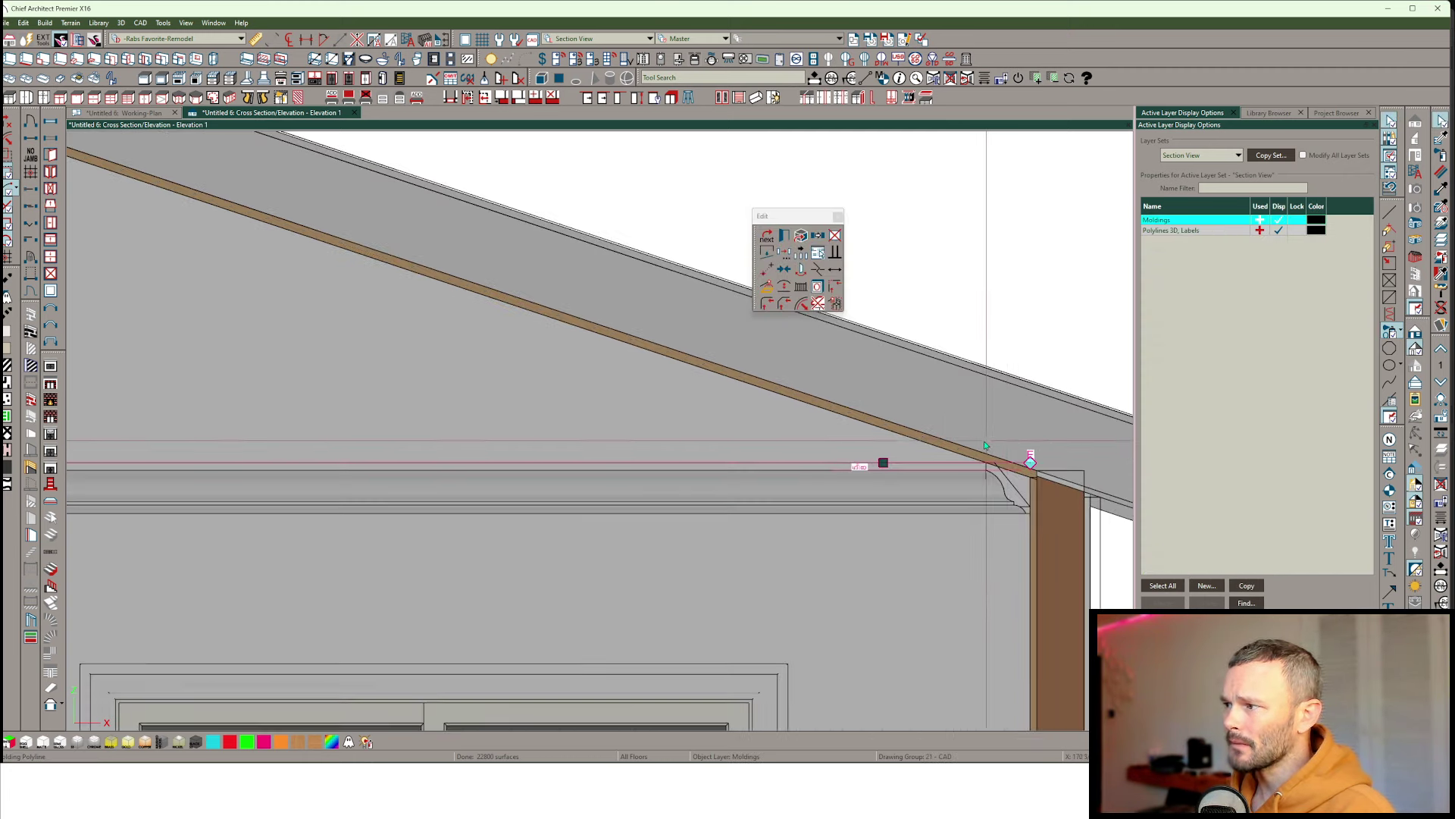
pyautogui.press('Escape')
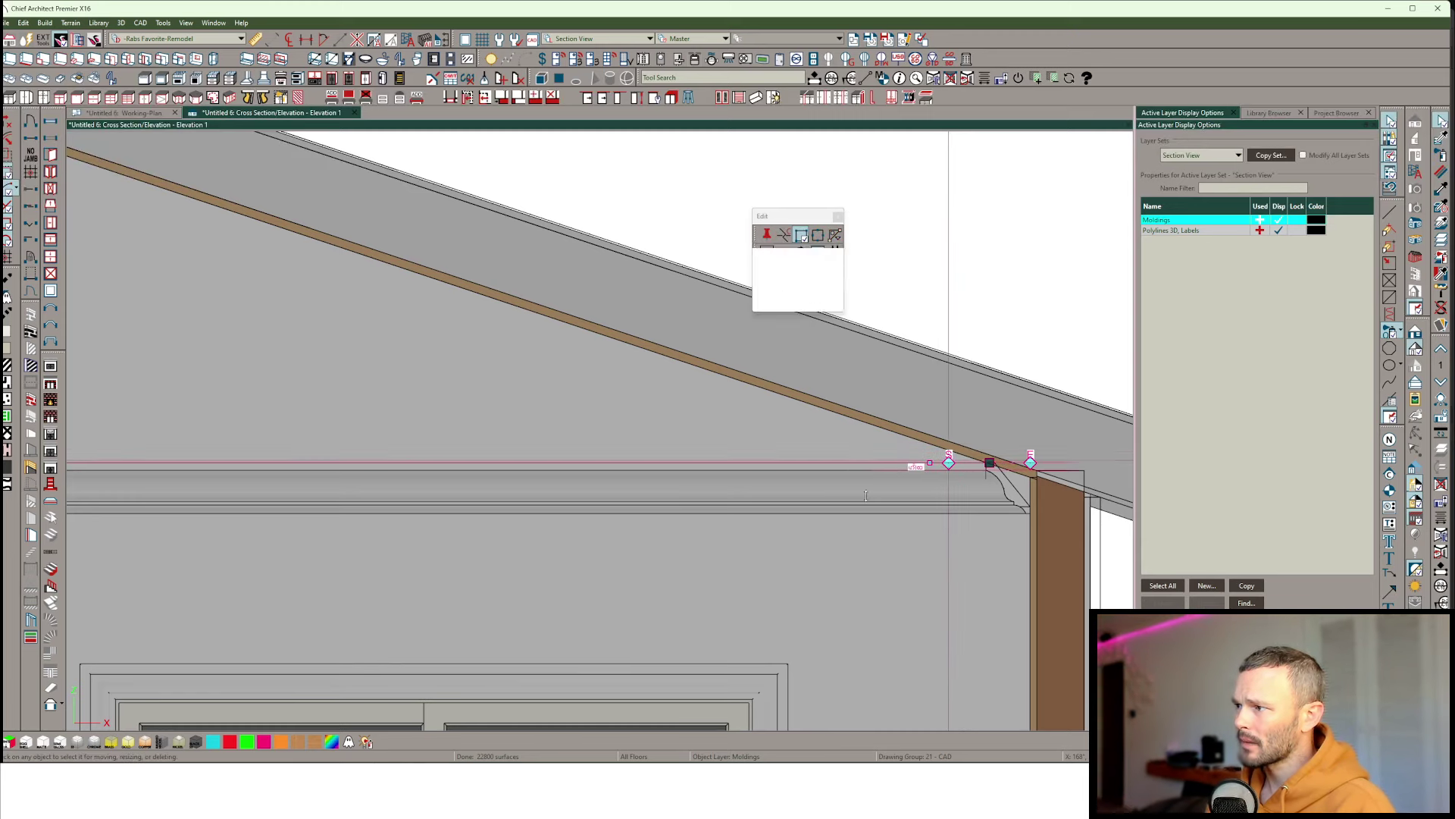
# Try to add a break at the middle of the crown molding polyline's horizontal edge, below the ridge
pyautogui.scroll(-3, 796, 509)
pyautogui.moveTo(334, 462); pyautogui.dragTo(1069, 435, button='middle')
pyautogui.scroll(1, 1068, 435)
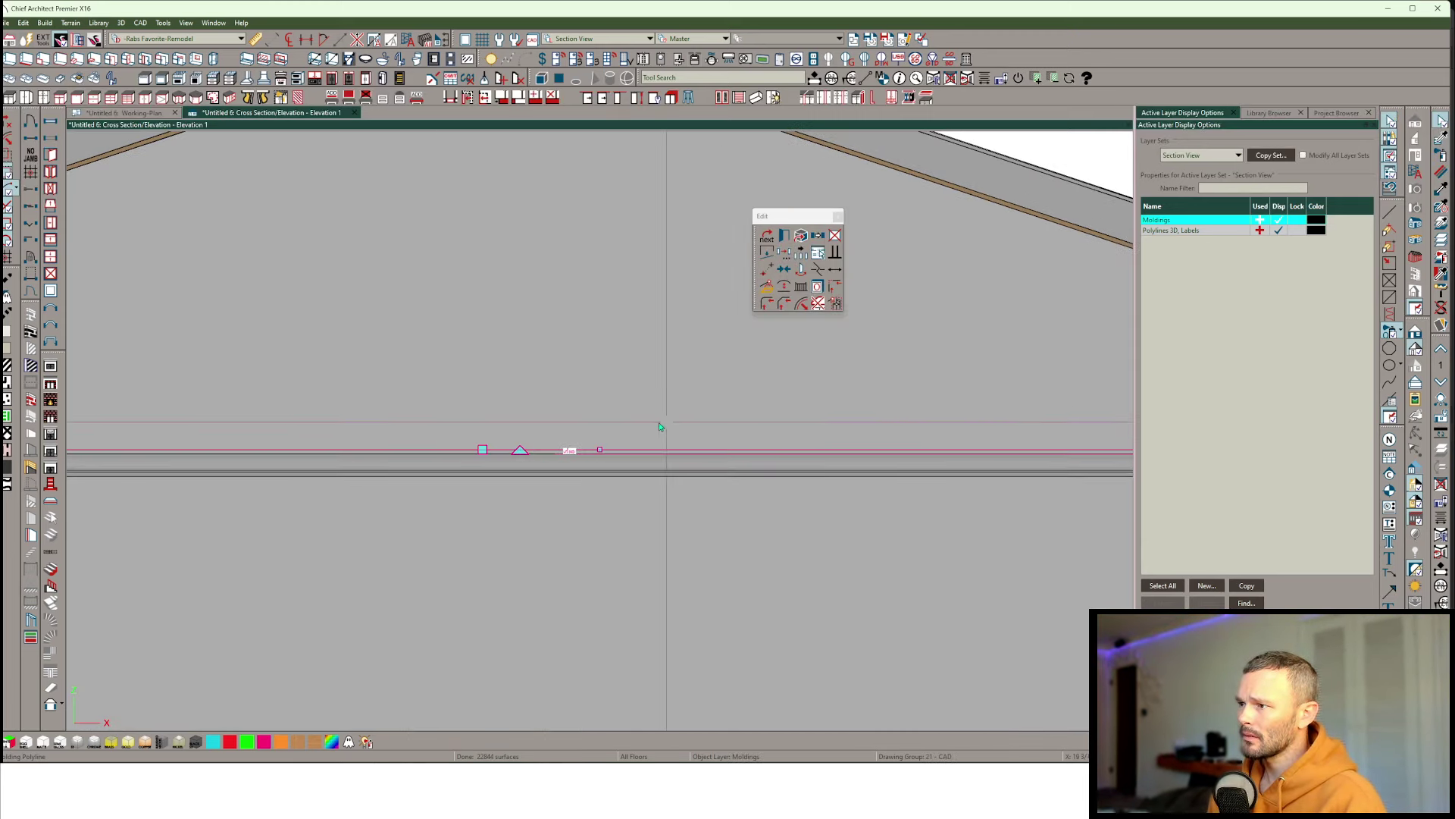
pyautogui.click(634, 452)
pyautogui.scroll(-2, 617, 419)
pyautogui.moveTo(654, 398); pyautogui.dragTo(780, 467, button='middle')
pyautogui.scroll(5, 629, 489)
pyautogui.click(640, 490)
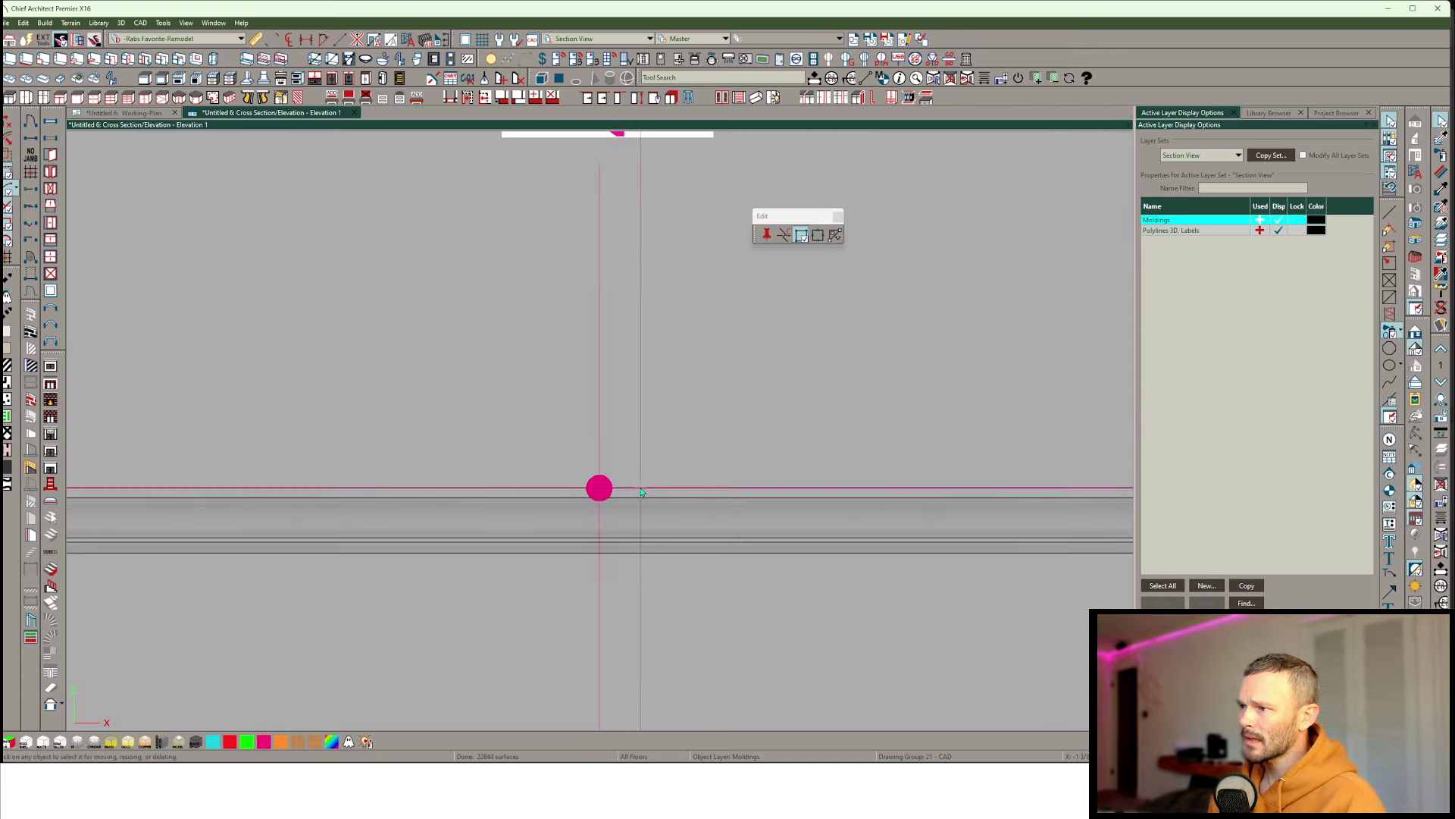
pyautogui.click(652, 491)
pyautogui.scroll(4, 653, 491)
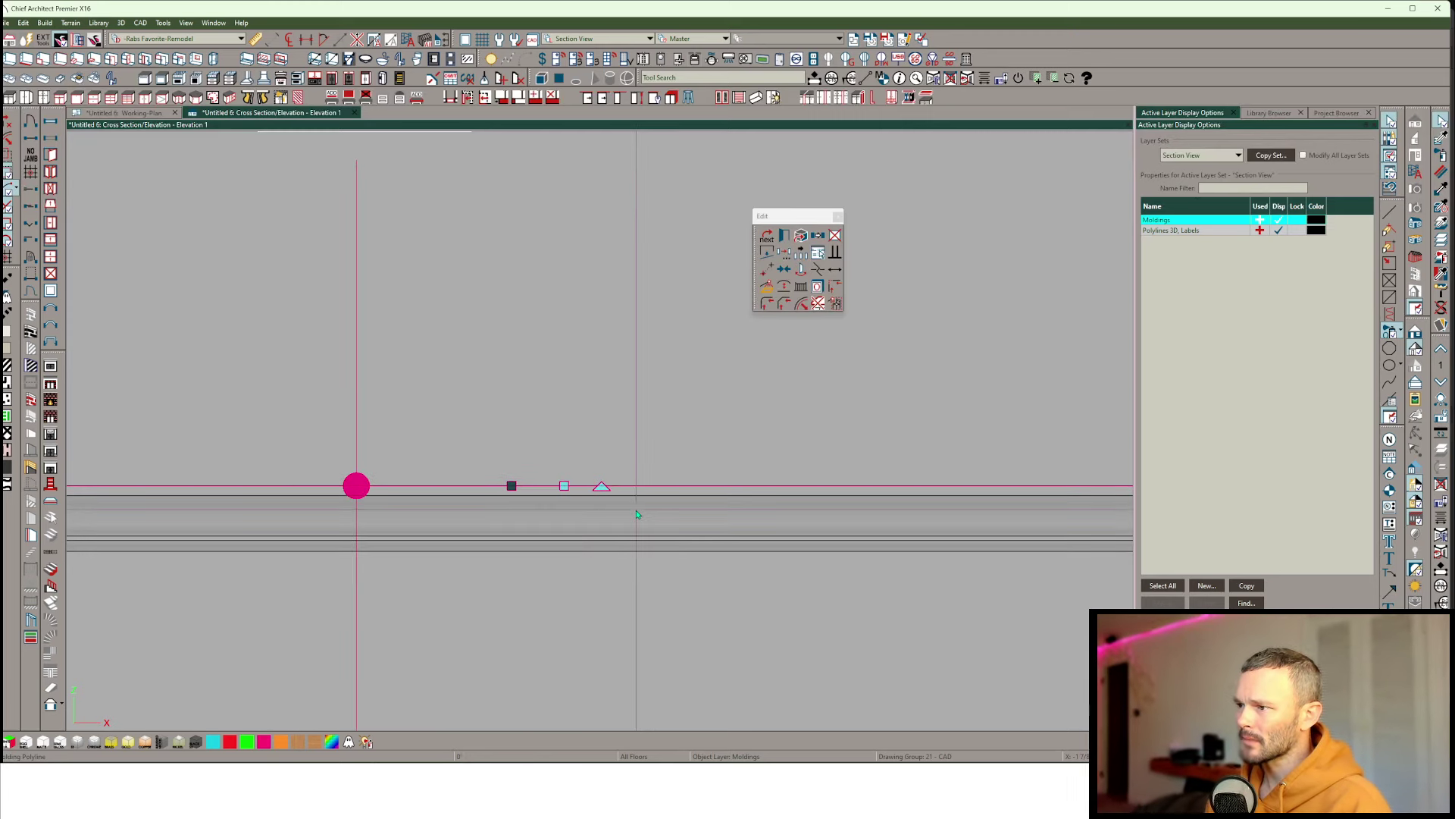
pyautogui.scroll(1, 640, 504)
pyautogui.scroll(5, 577, 496)
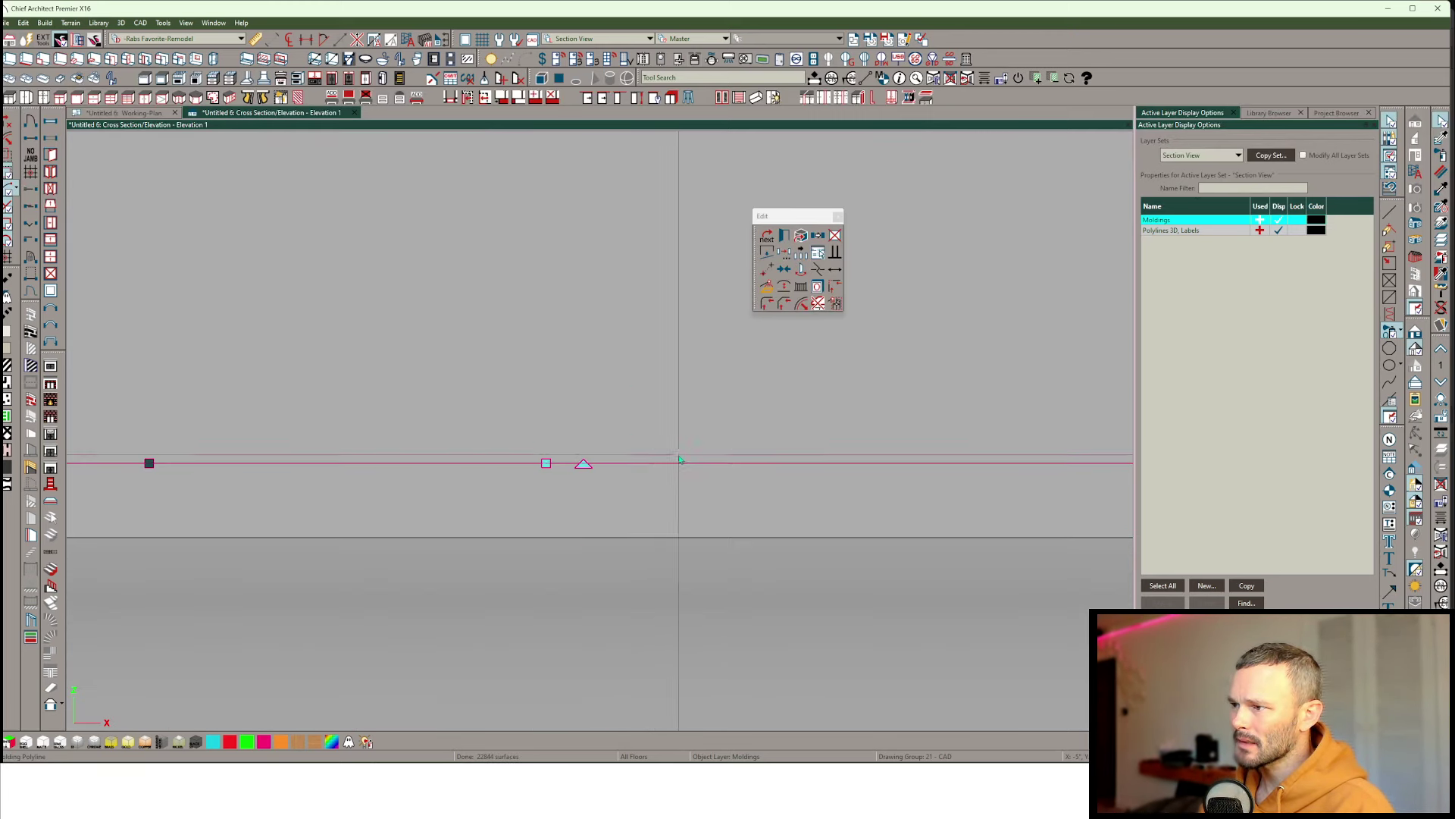
pyautogui.press('Escape')
pyautogui.click(714, 464)
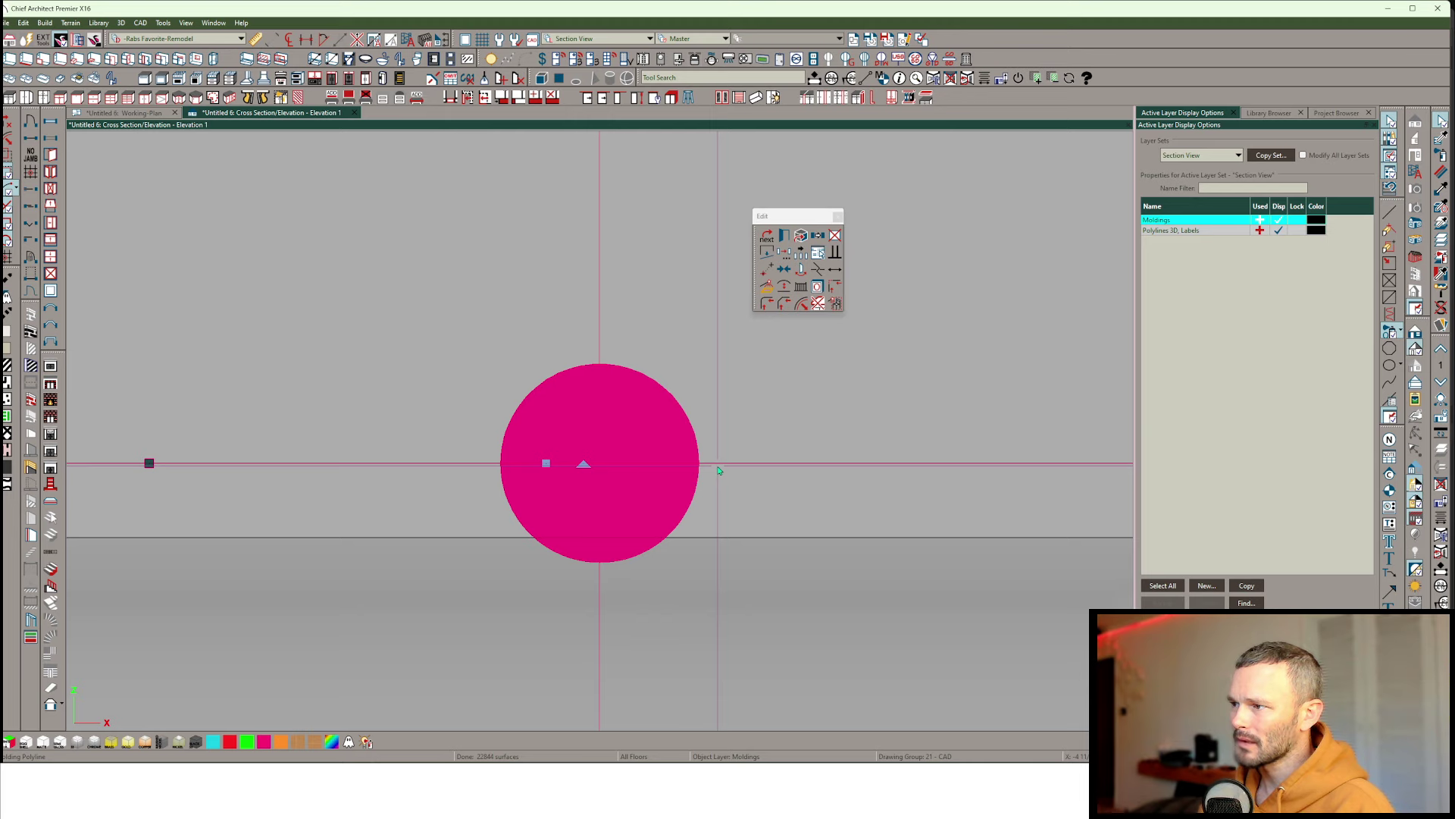
pyautogui.scroll(-2, 717, 463)
pyautogui.moveTo(612, 463); pyautogui.dragTo(615, 419)
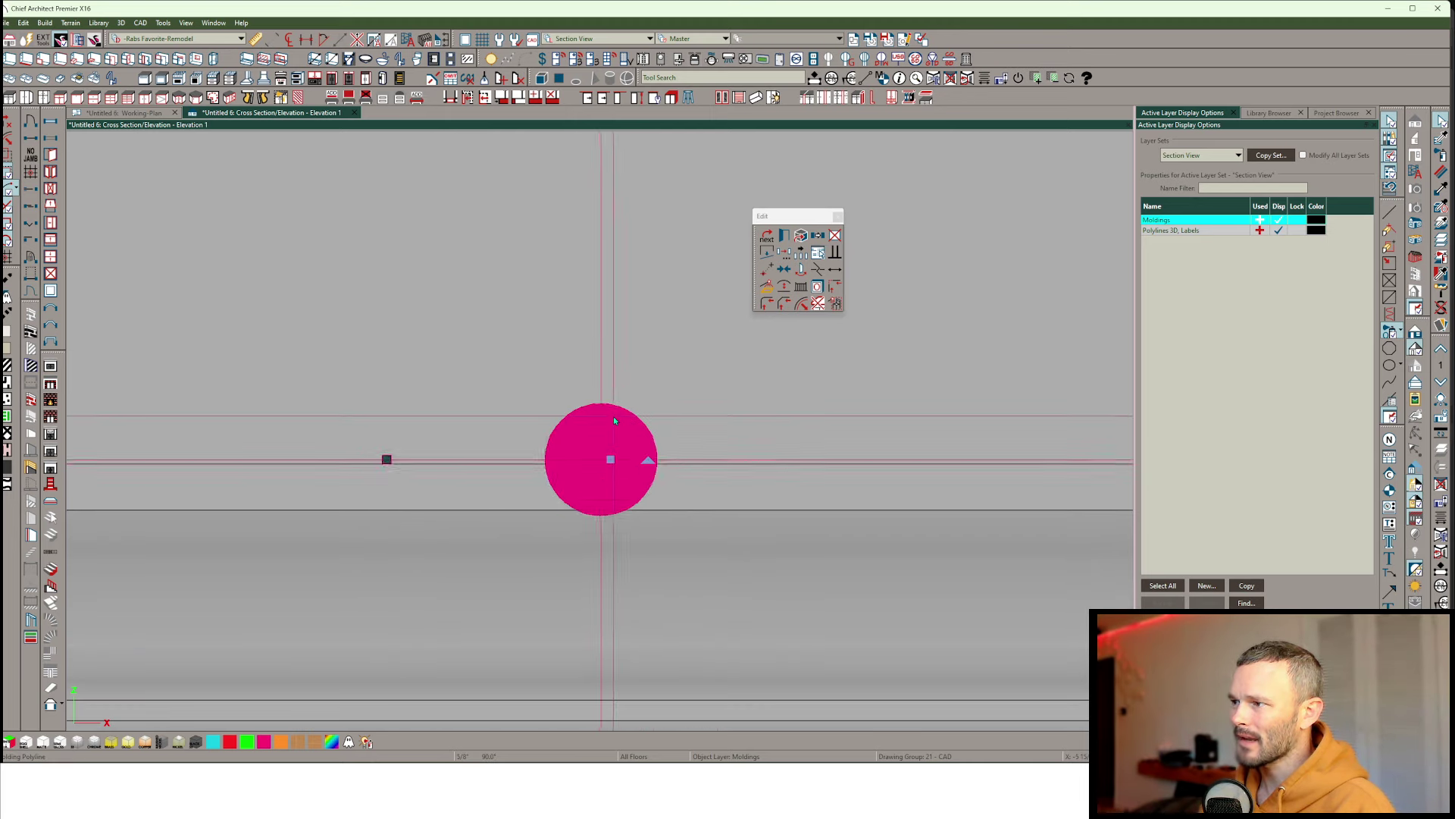
# Move the break point near the wall corner up to the ceiling peak so the molding slopes down both sides
pyautogui.scroll(-3, 716, 435)
pyautogui.moveTo(626, 484); pyautogui.dragTo(114, 506, button='middle')
pyautogui.scroll(-3, 234, 502)
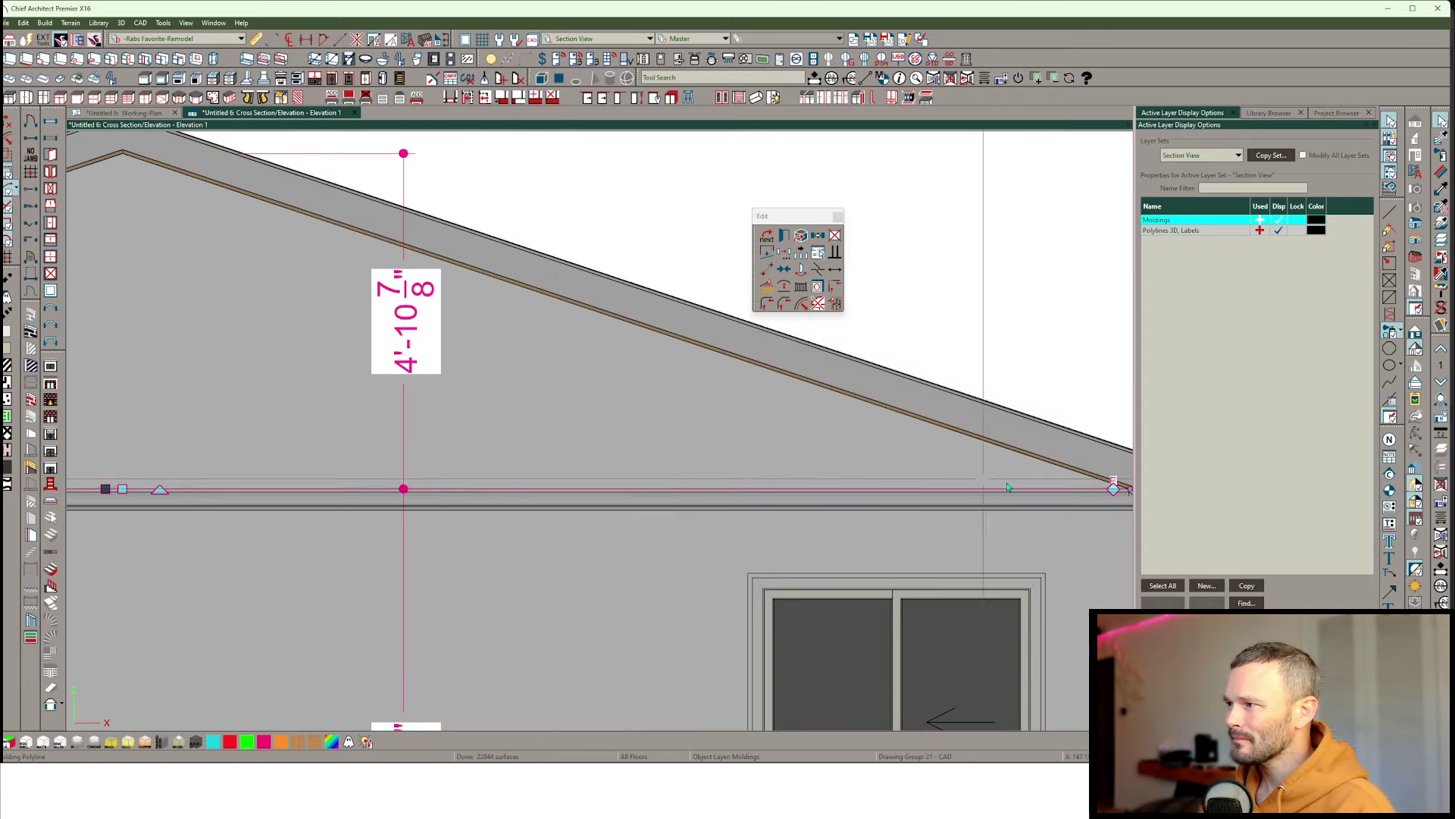
pyautogui.scroll(-2, 496, 462)
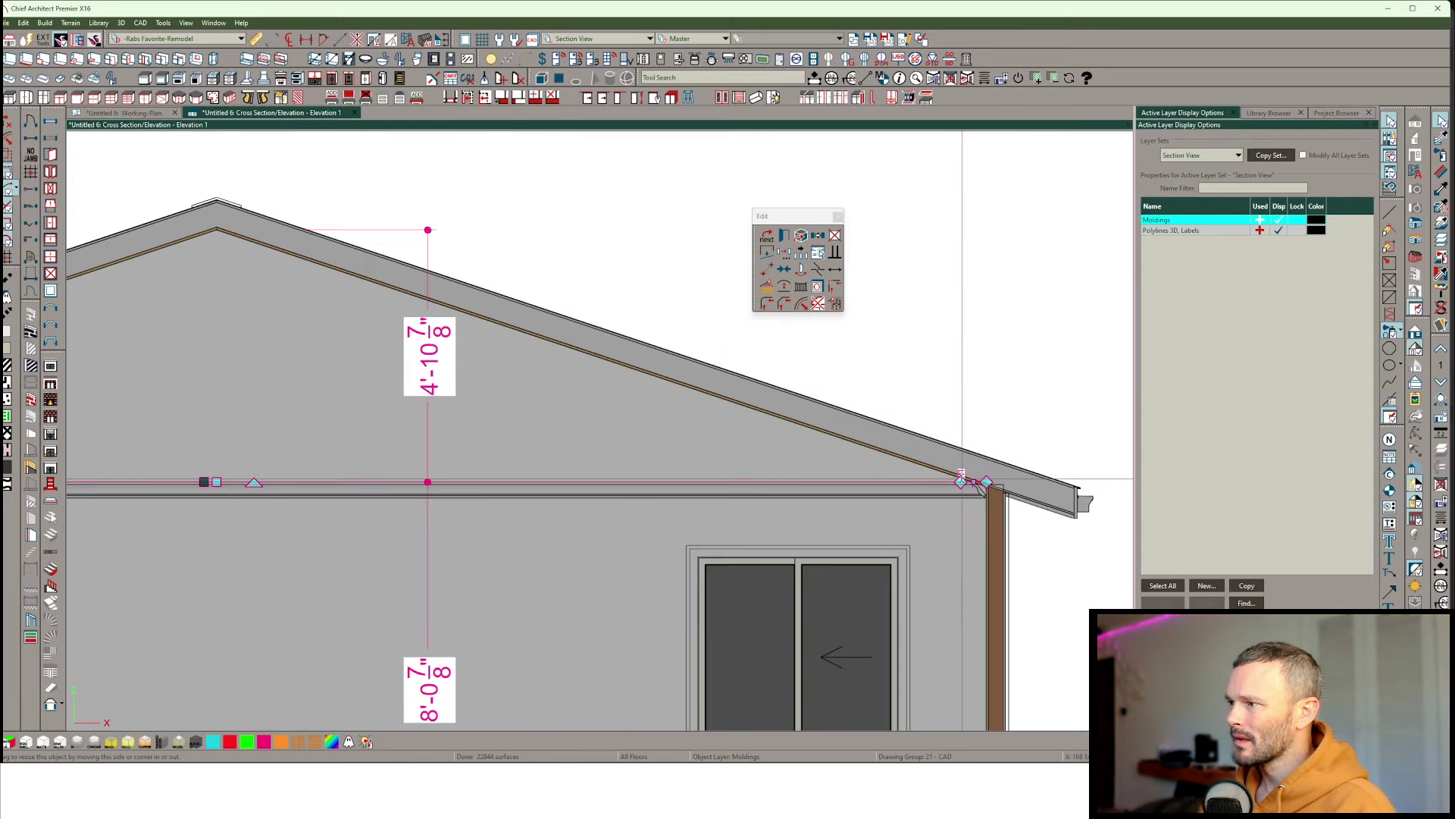
pyautogui.moveTo(645, 464); pyautogui.dragTo(217, 228)
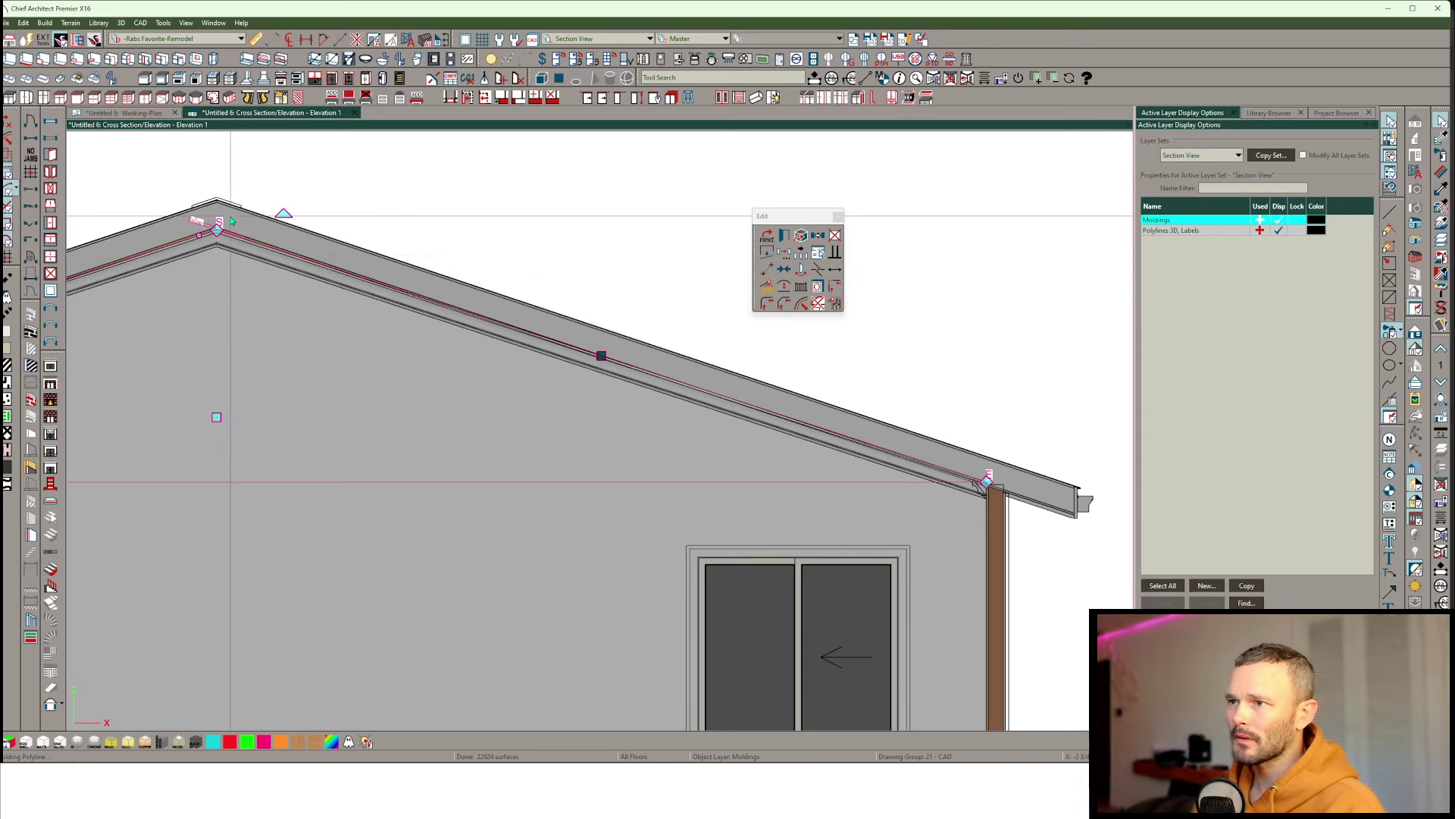
# Add a break near the right-hand wall end of the sloped molding edge and move it to the crown profile's upper front corner
pyautogui.scroll(5, 1048, 468)
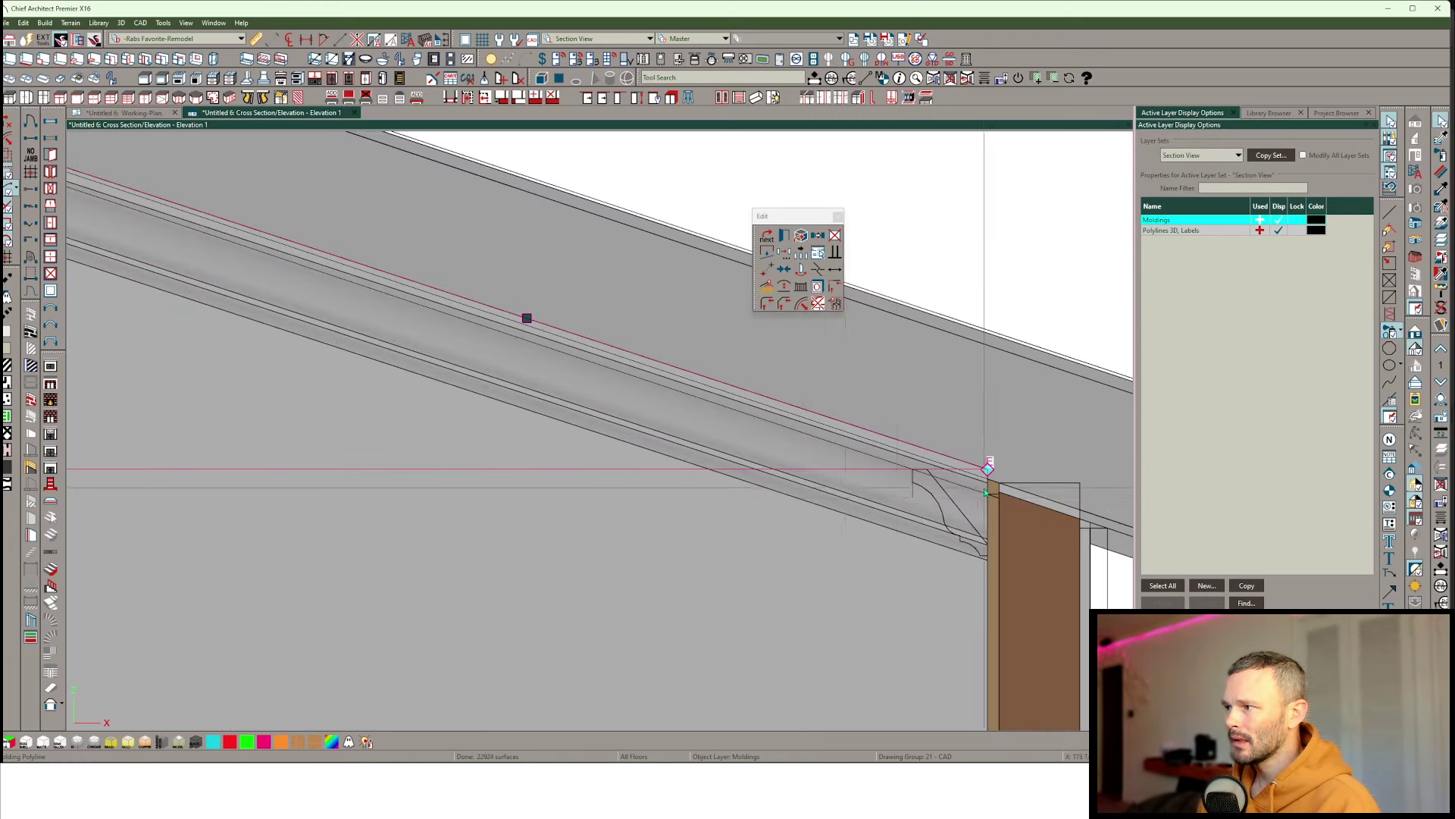
pyautogui.press('Escape')
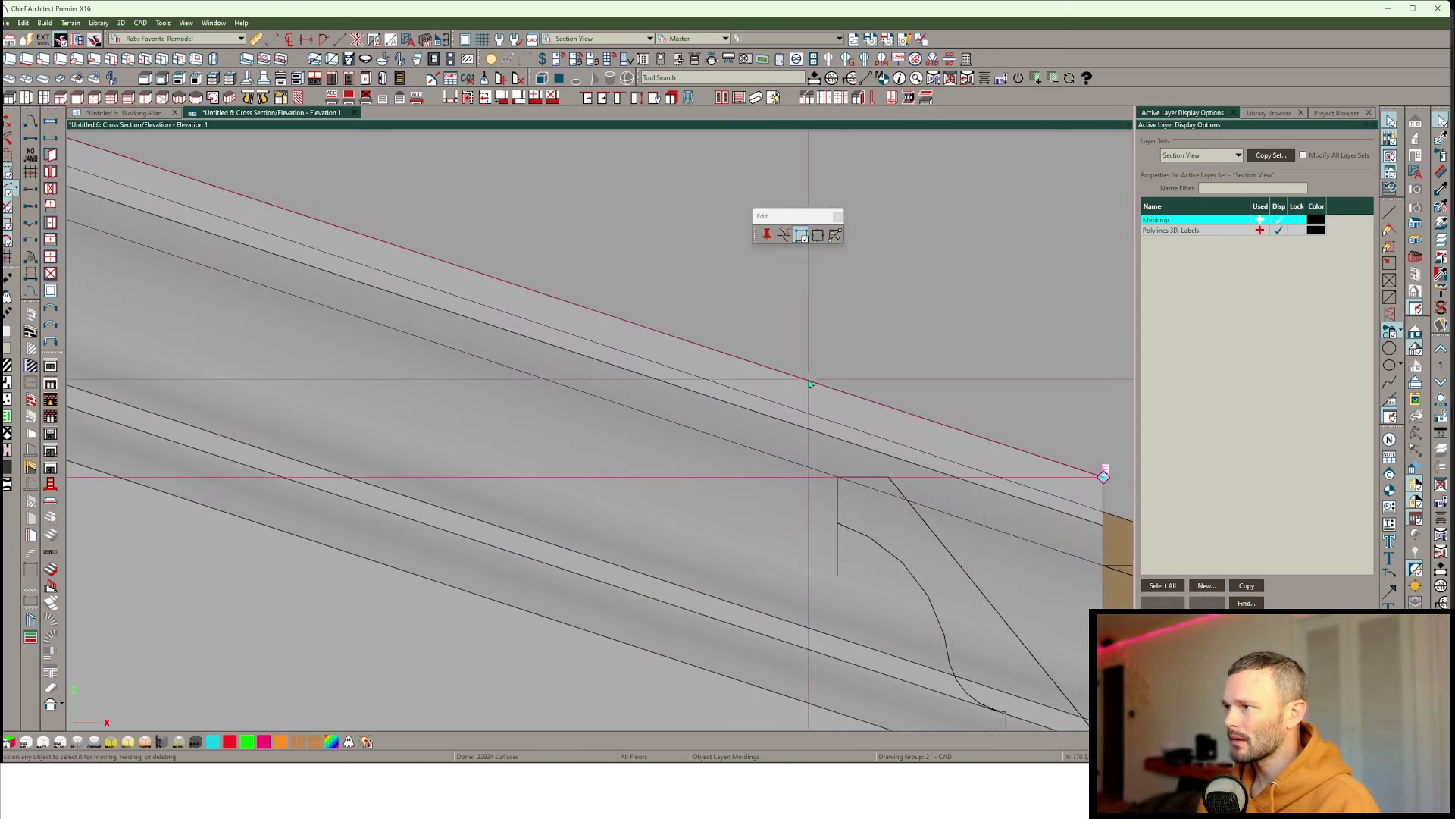
pyautogui.click(804, 383)
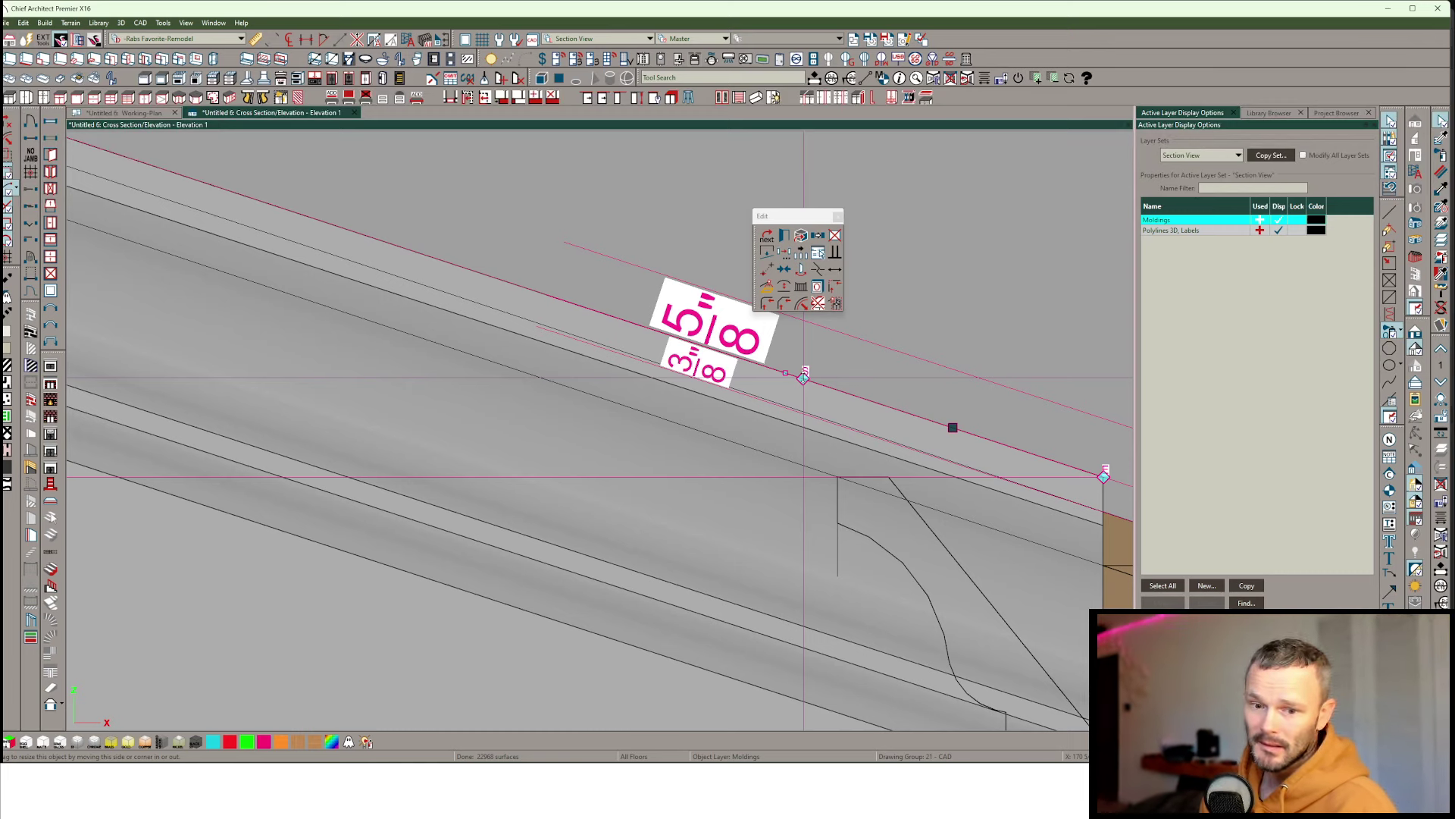
pyautogui.moveTo(804, 374); pyautogui.dragTo(838, 475)
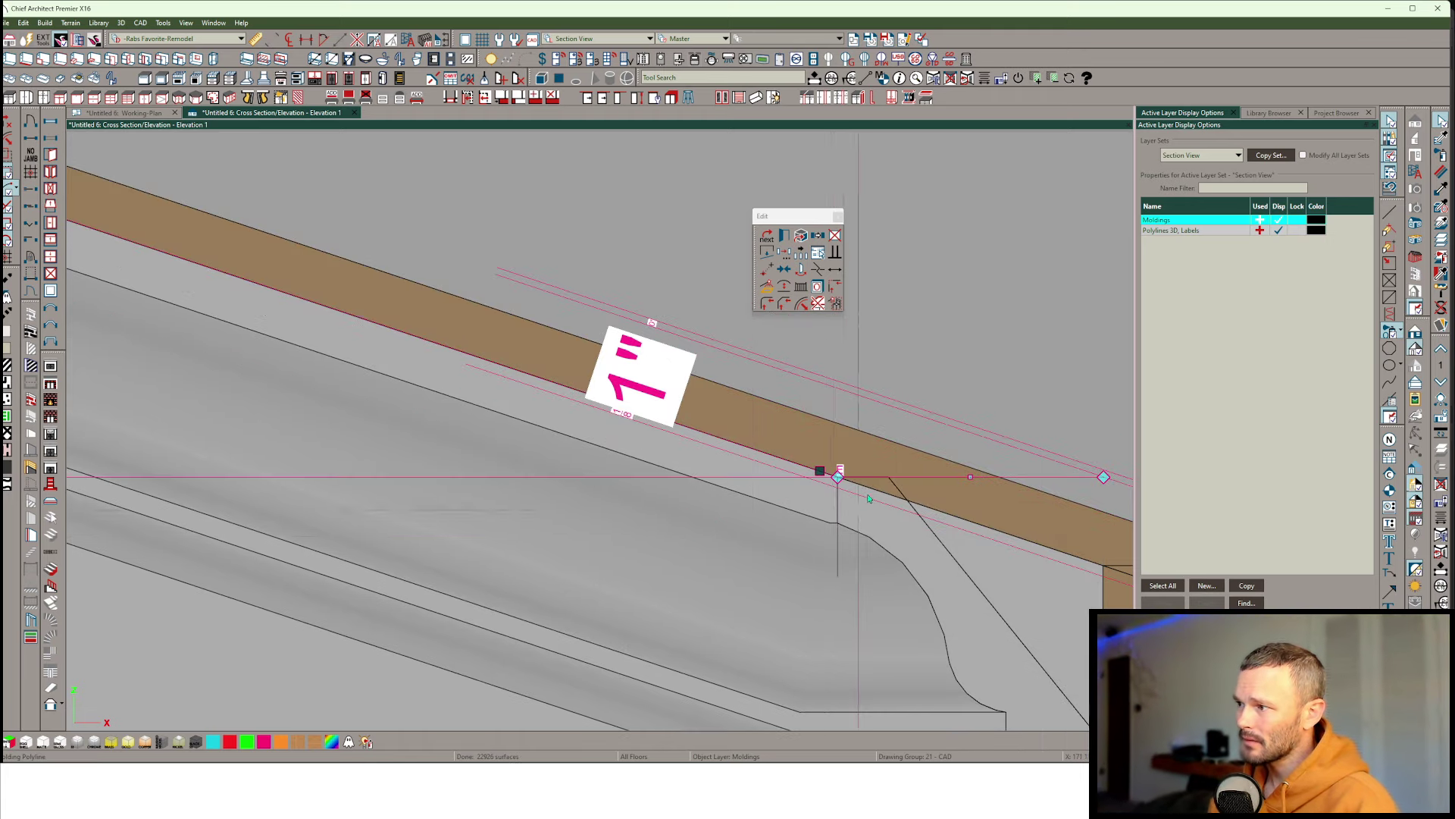
pyautogui.scroll(-4, 868, 498)
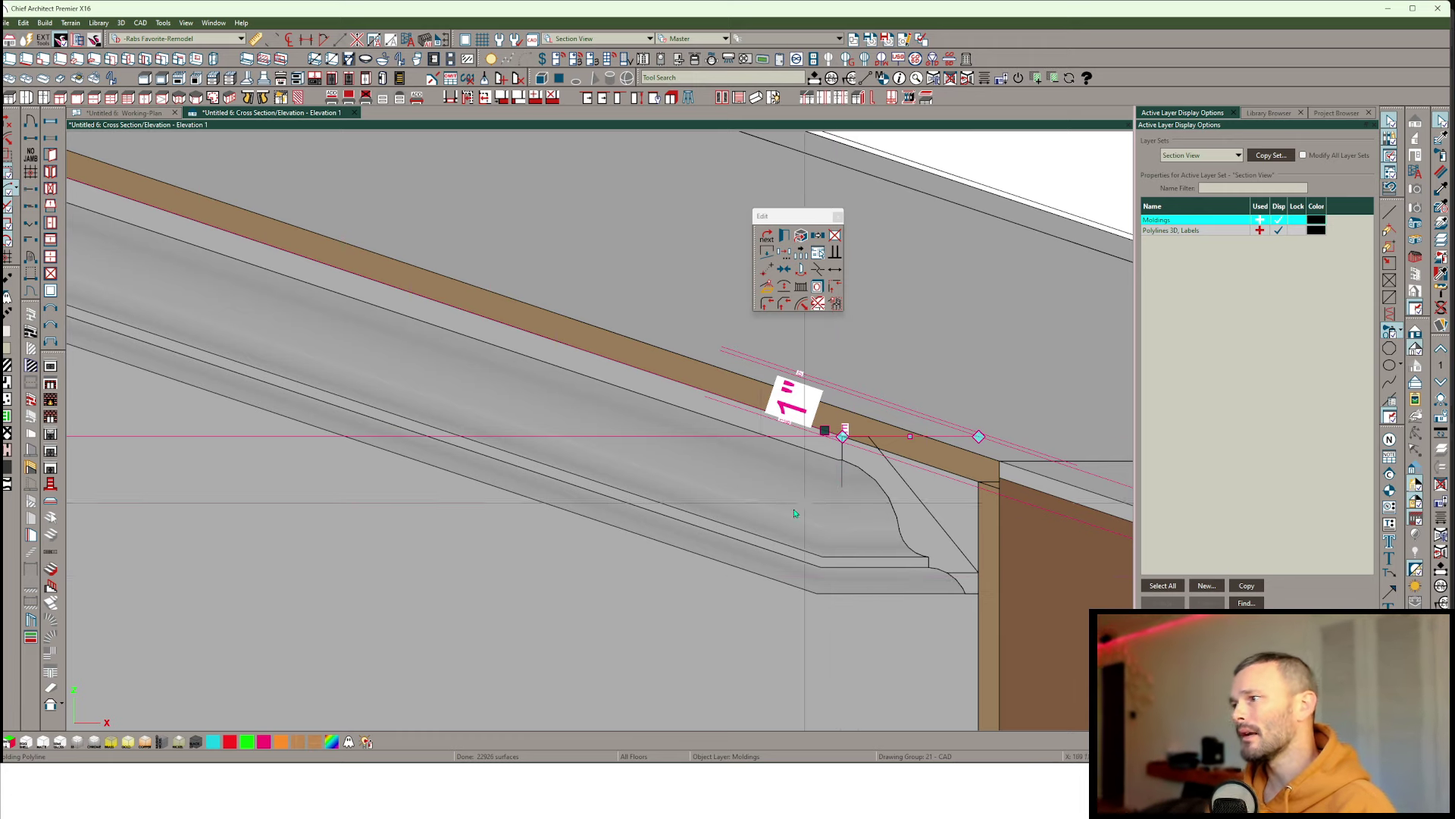
# Add a break near the opposite wall end of the sloped molding edge and snap it to that crown profile's upper front corner
pyautogui.scroll(-2, 749, 523)
pyautogui.scroll(-2, 594, 521)
pyautogui.moveTo(421, 530); pyautogui.dragTo(881, 523, button='middle')
pyautogui.scroll(-3, 825, 488)
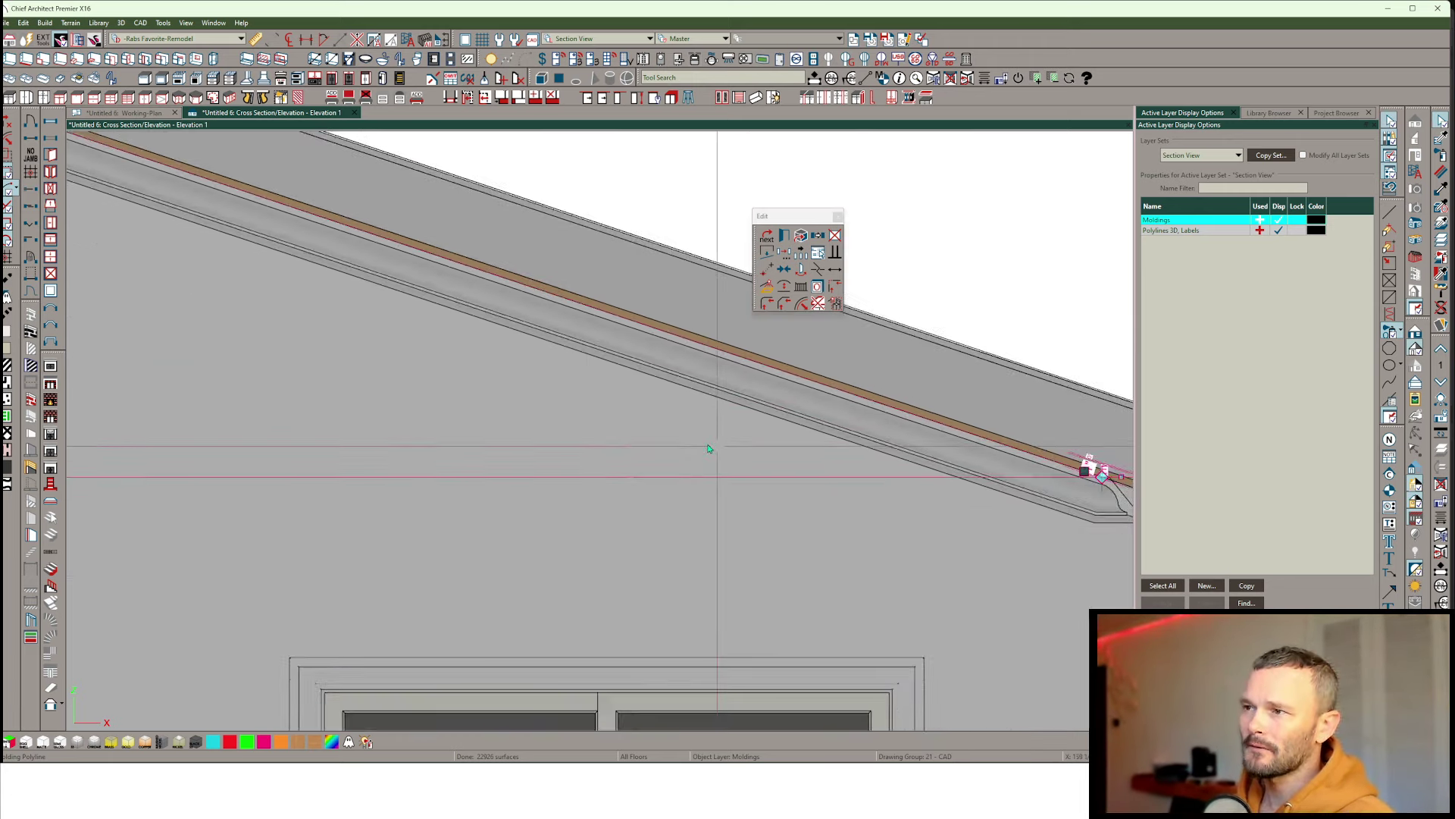
pyautogui.moveTo(254, 367); pyautogui.dragTo(822, 494, button='middle')
pyautogui.scroll(-3, 821, 495)
pyautogui.scroll(-4, 286, 267)
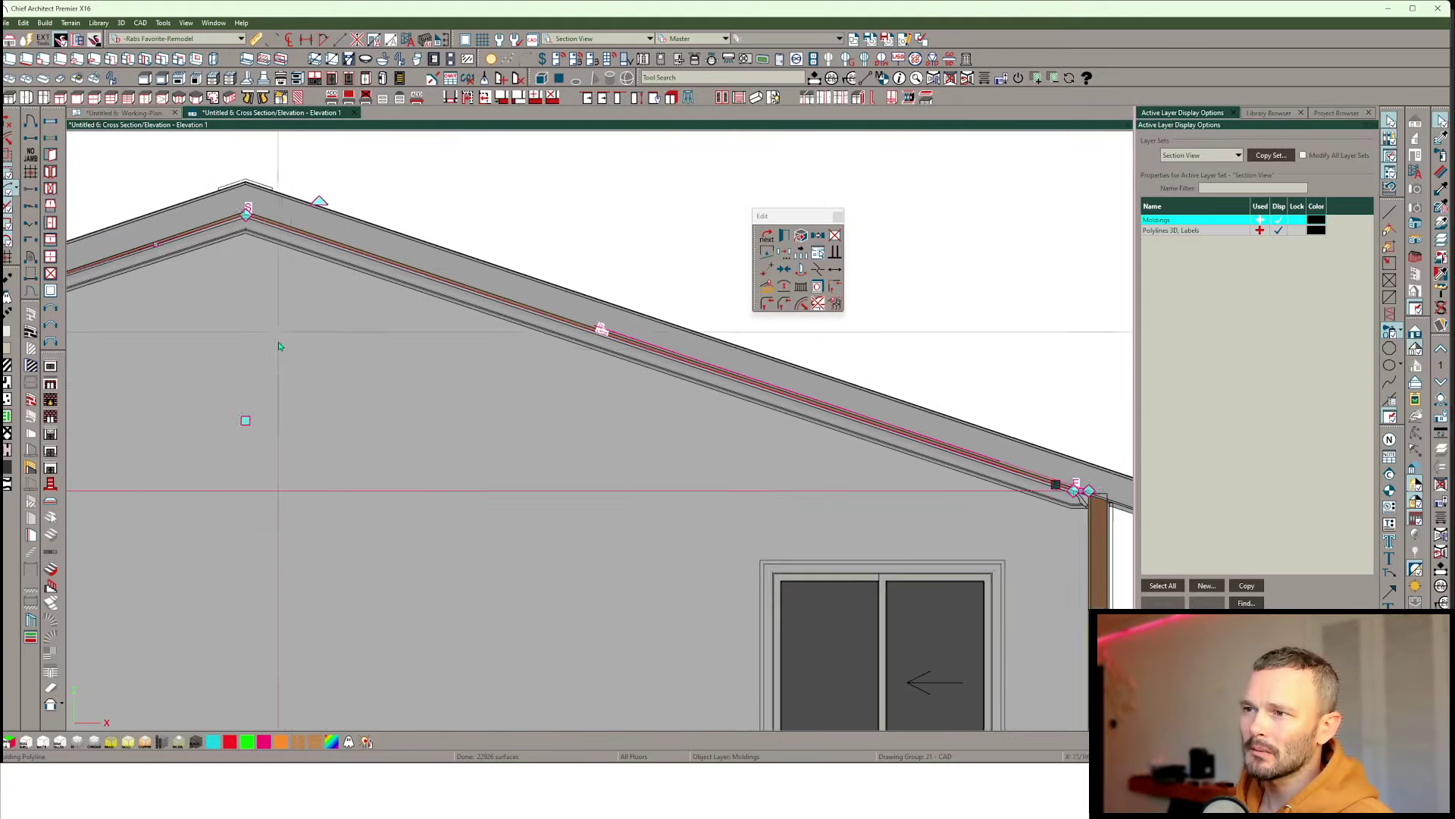
pyautogui.moveTo(280, 344); pyautogui.dragTo(694, 352, button='middle')
pyautogui.scroll(-1, 695, 352)
pyautogui.moveTo(195, 477); pyautogui.dragTo(614, 467, button='middle')
pyautogui.scroll(5, 577, 479)
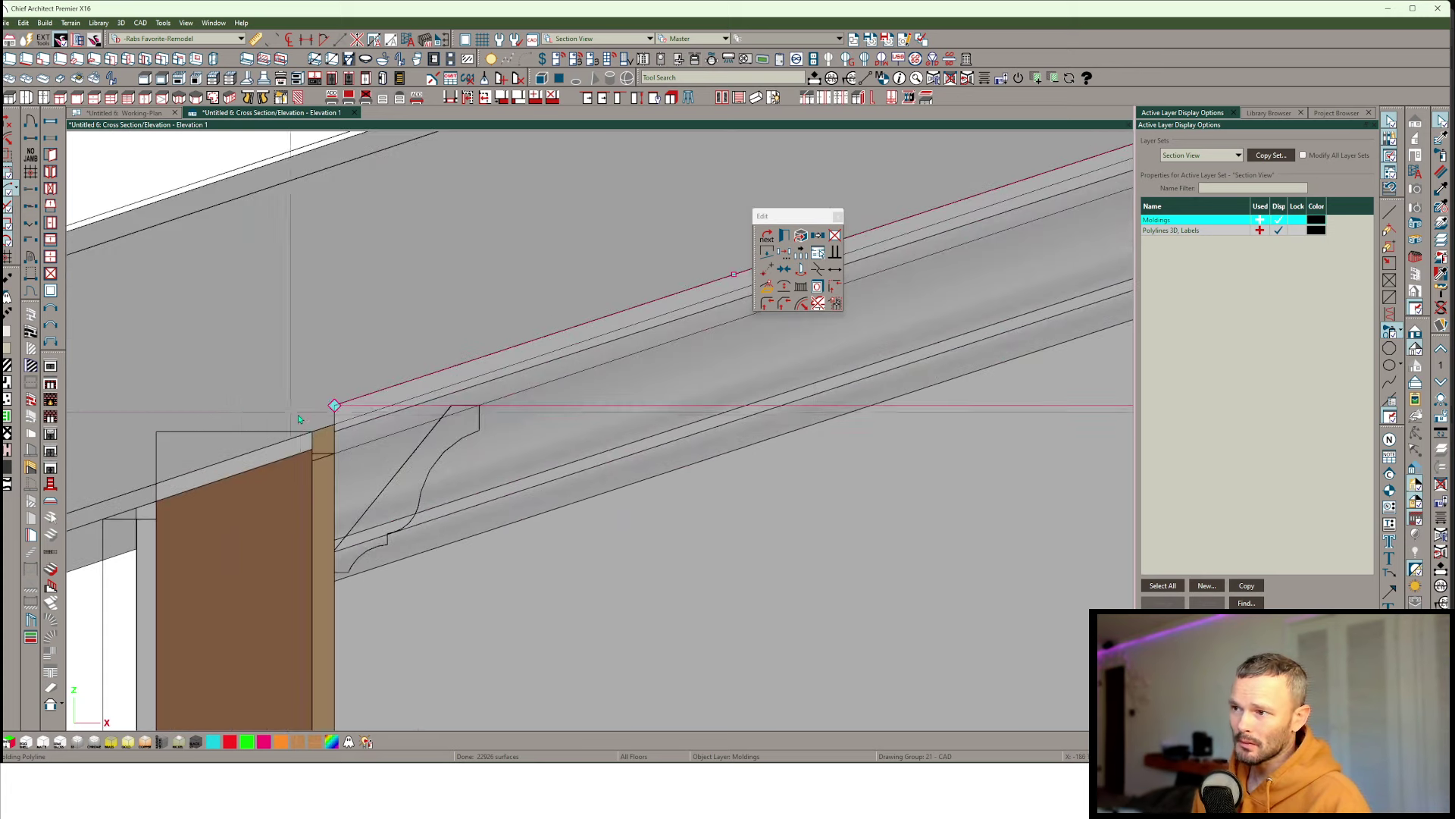
pyautogui.click(561, 331)
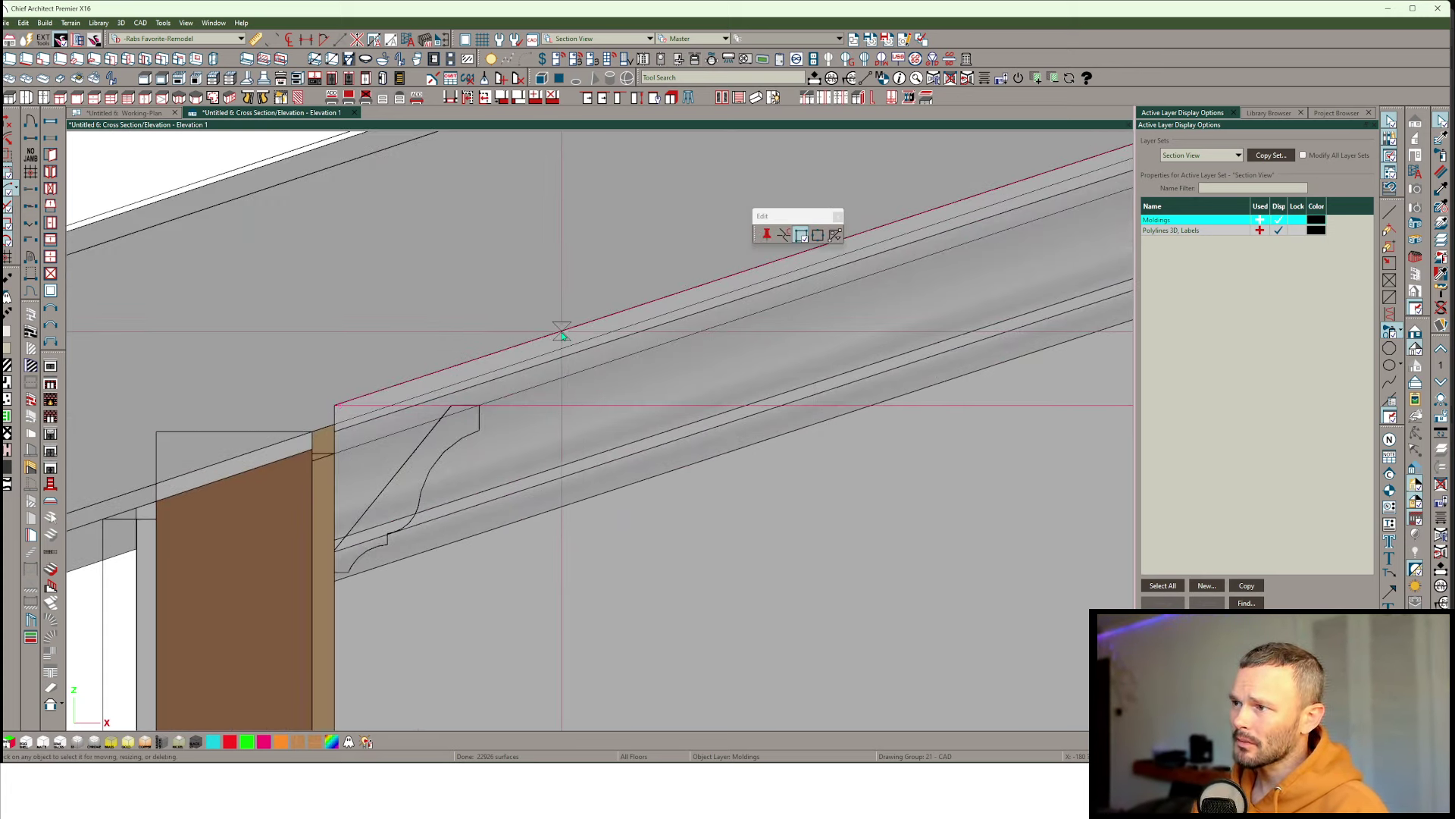
pyautogui.click(480, 406)
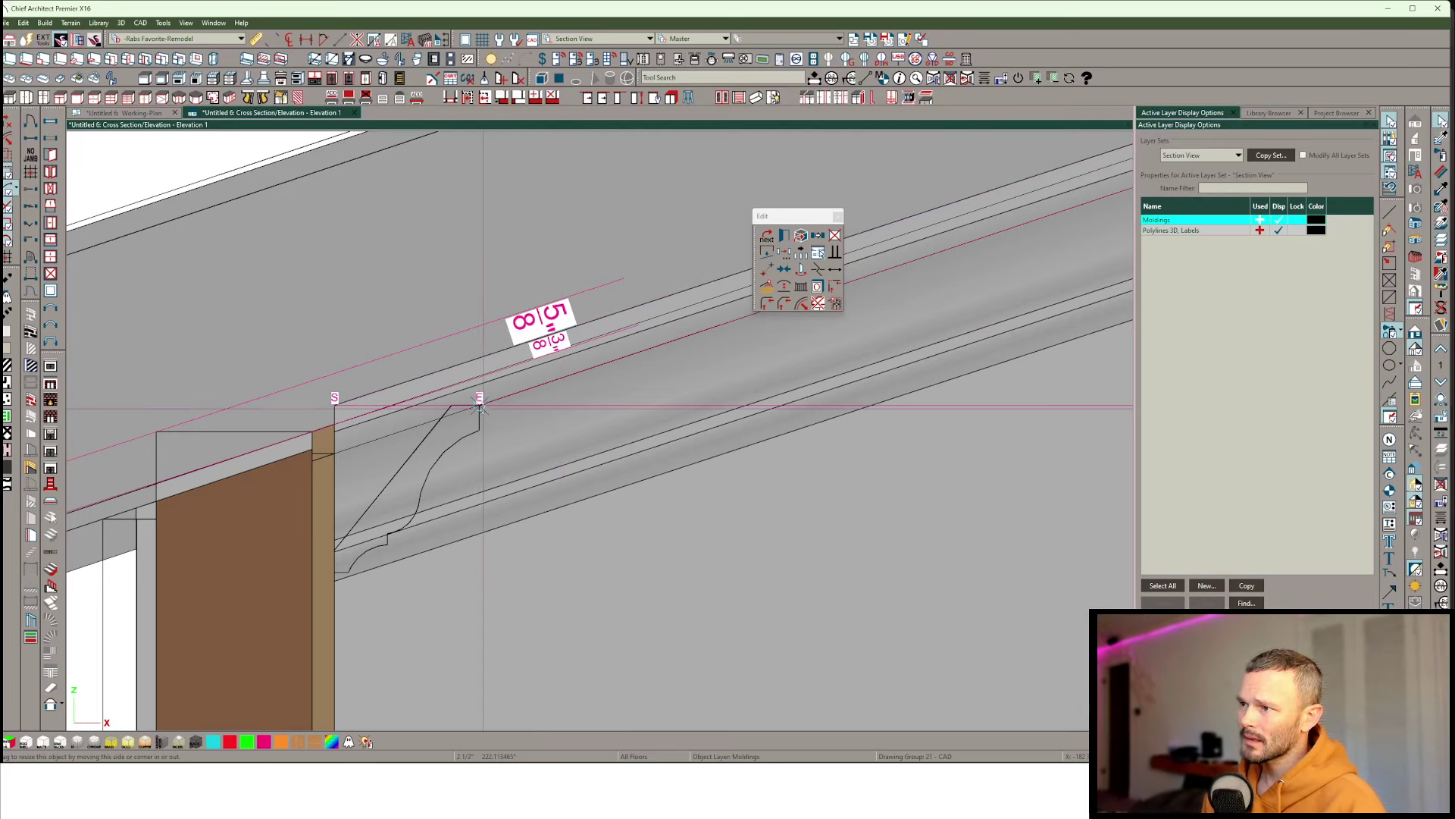
pyautogui.moveTo(479, 406); pyautogui.dragTo(479, 406)
pyautogui.scroll(-3, 623, 562)
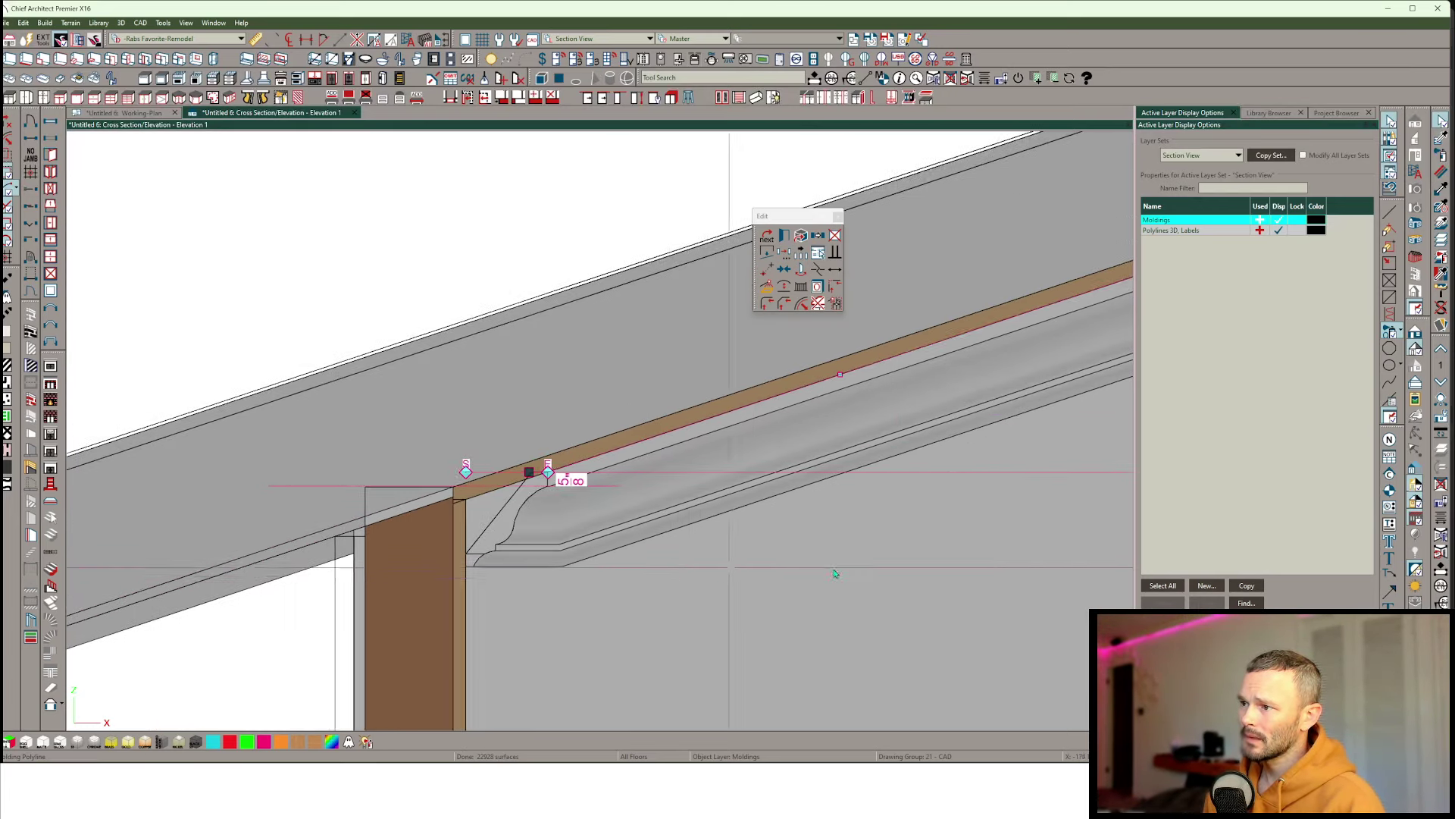
pyautogui.moveTo(798, 571); pyautogui.dragTo(334, 535, button='middle')
pyautogui.scroll(-2, 520, 553)
pyautogui.press('Escape')
# Return to the working plan and create a Full Camera view inside the room looking toward the wall with the window
pyautogui.scroll(-2, 538, 555)
pyautogui.moveTo(838, 530); pyautogui.dragTo(394, 463, button='middle')
pyautogui.scroll(-2, 442, 478)
pyautogui.scroll(-2, 452, 489)
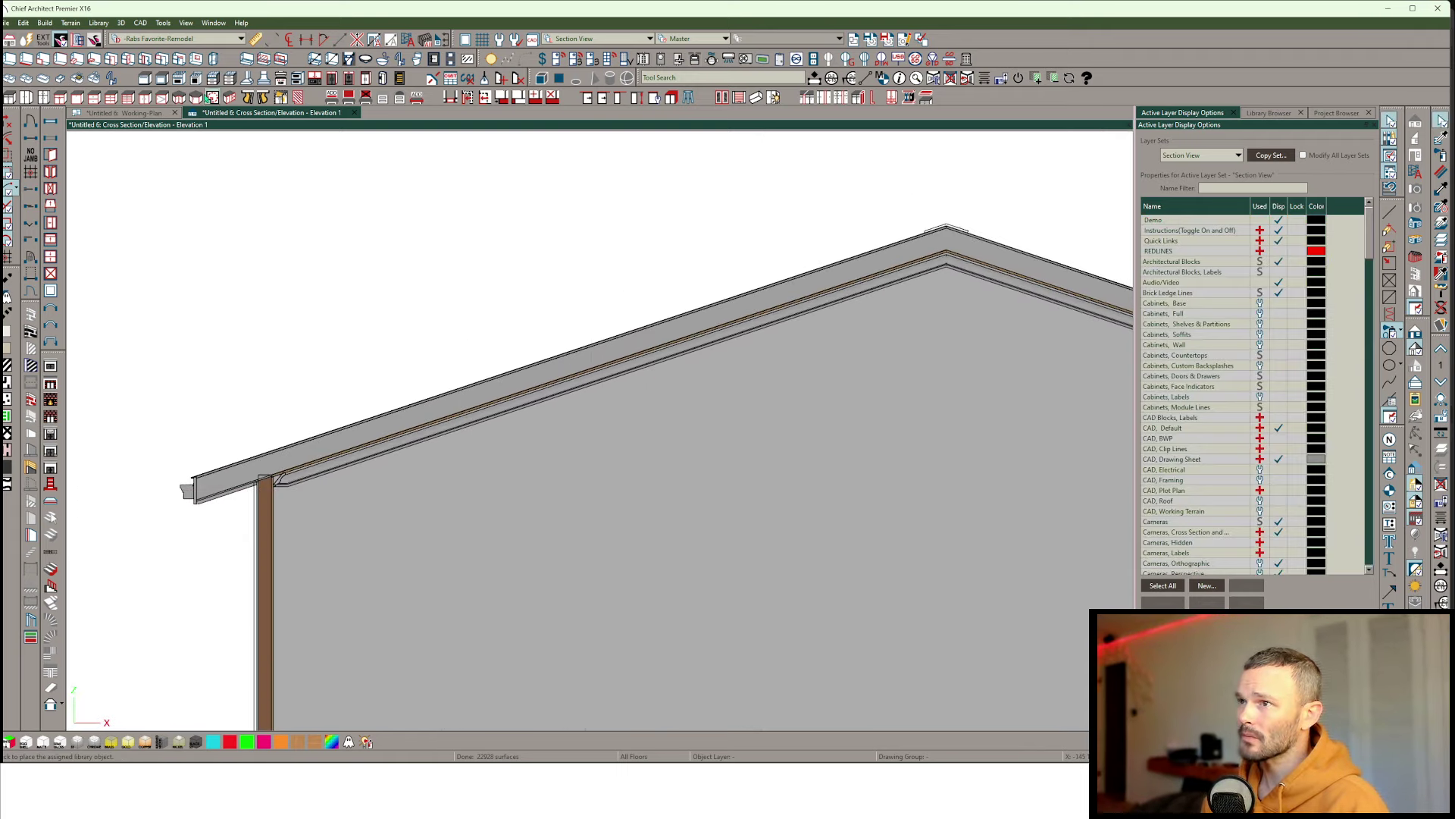
pyautogui.click(140, 113)
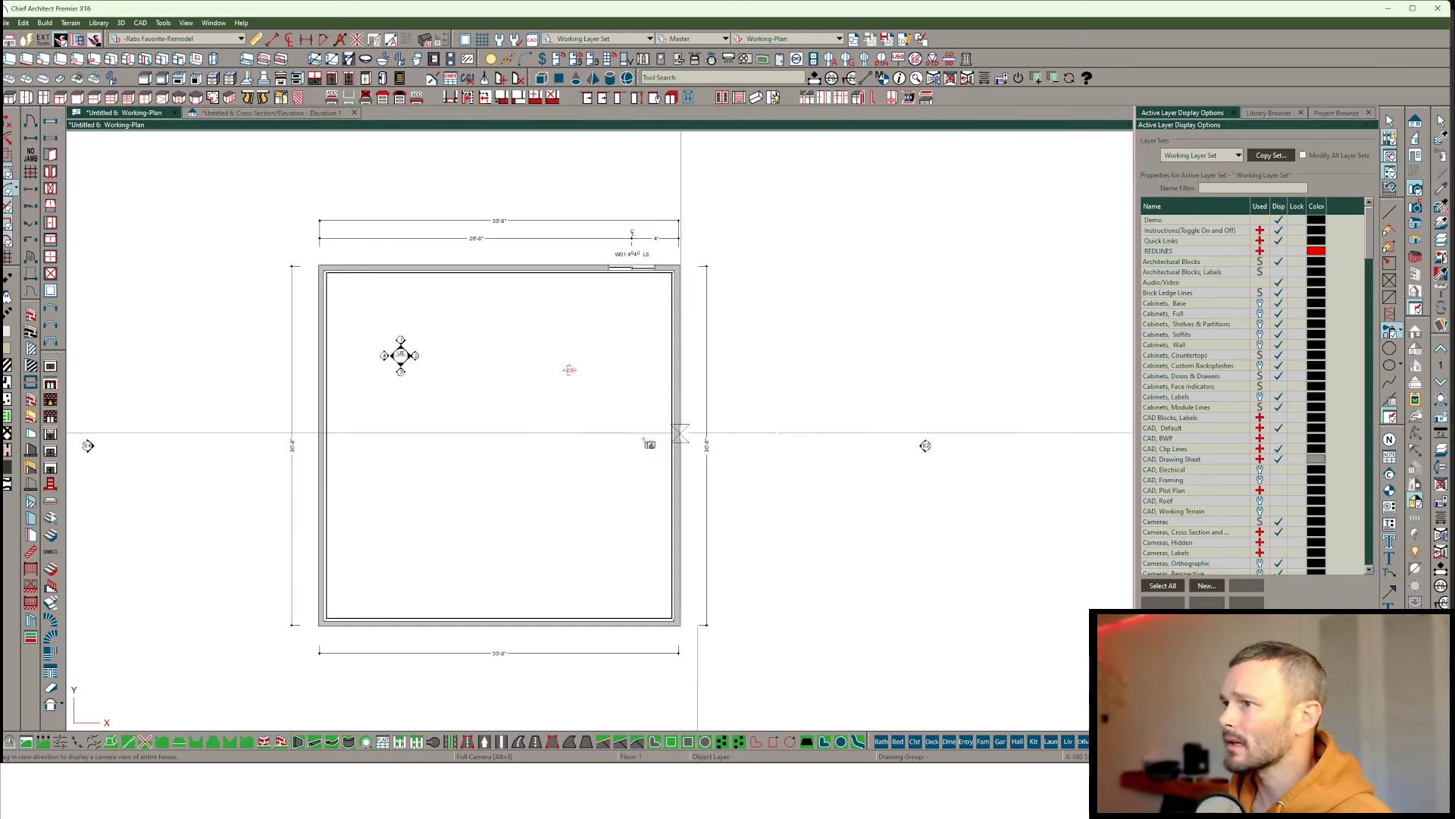
pyautogui.moveTo(383, 471); pyautogui.dragTo(478, 303)
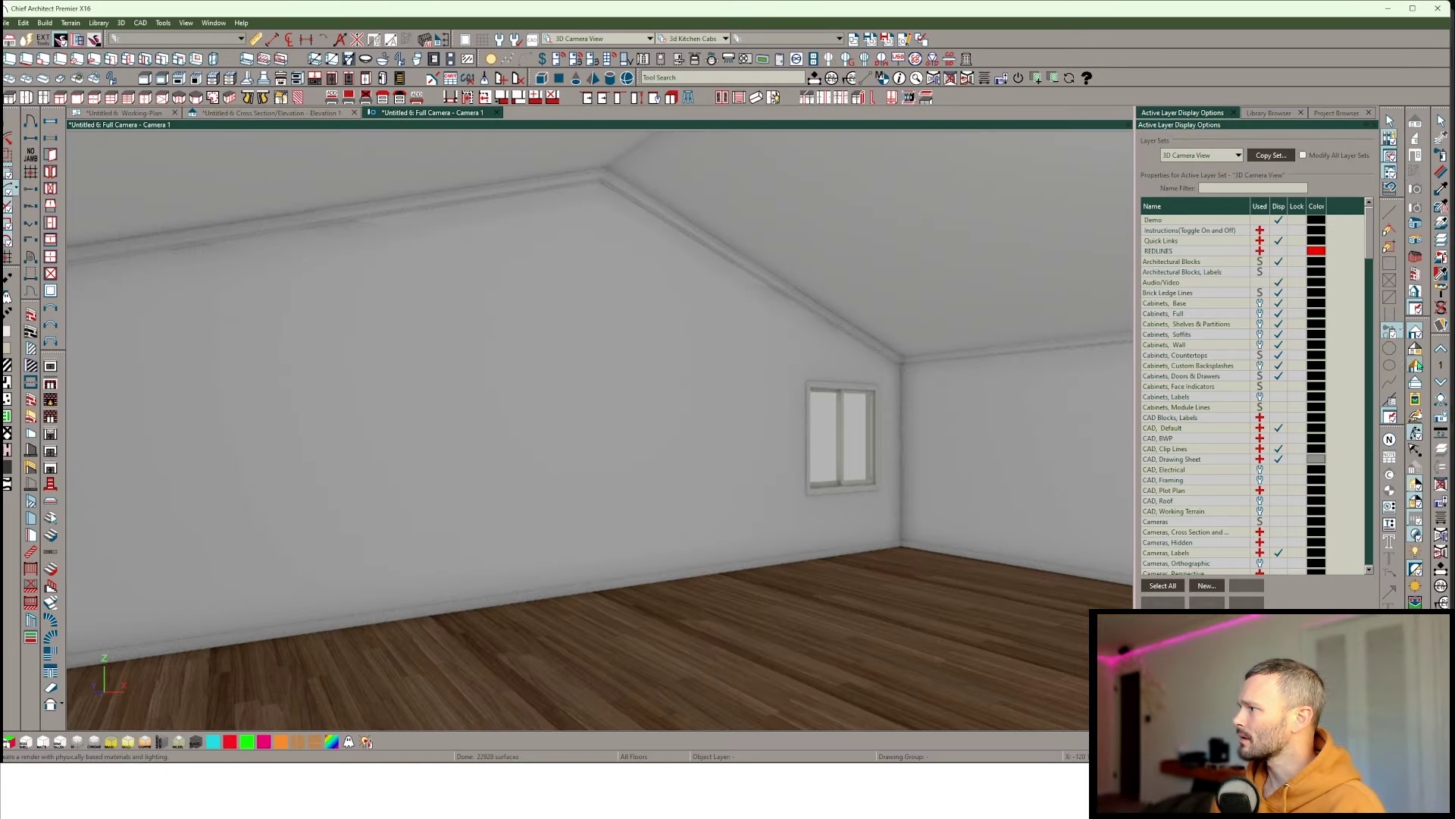
# Render the camera view with the Physically Based technique and aim it at the gable wall's corner with the window
pyautogui.click(1415, 432)
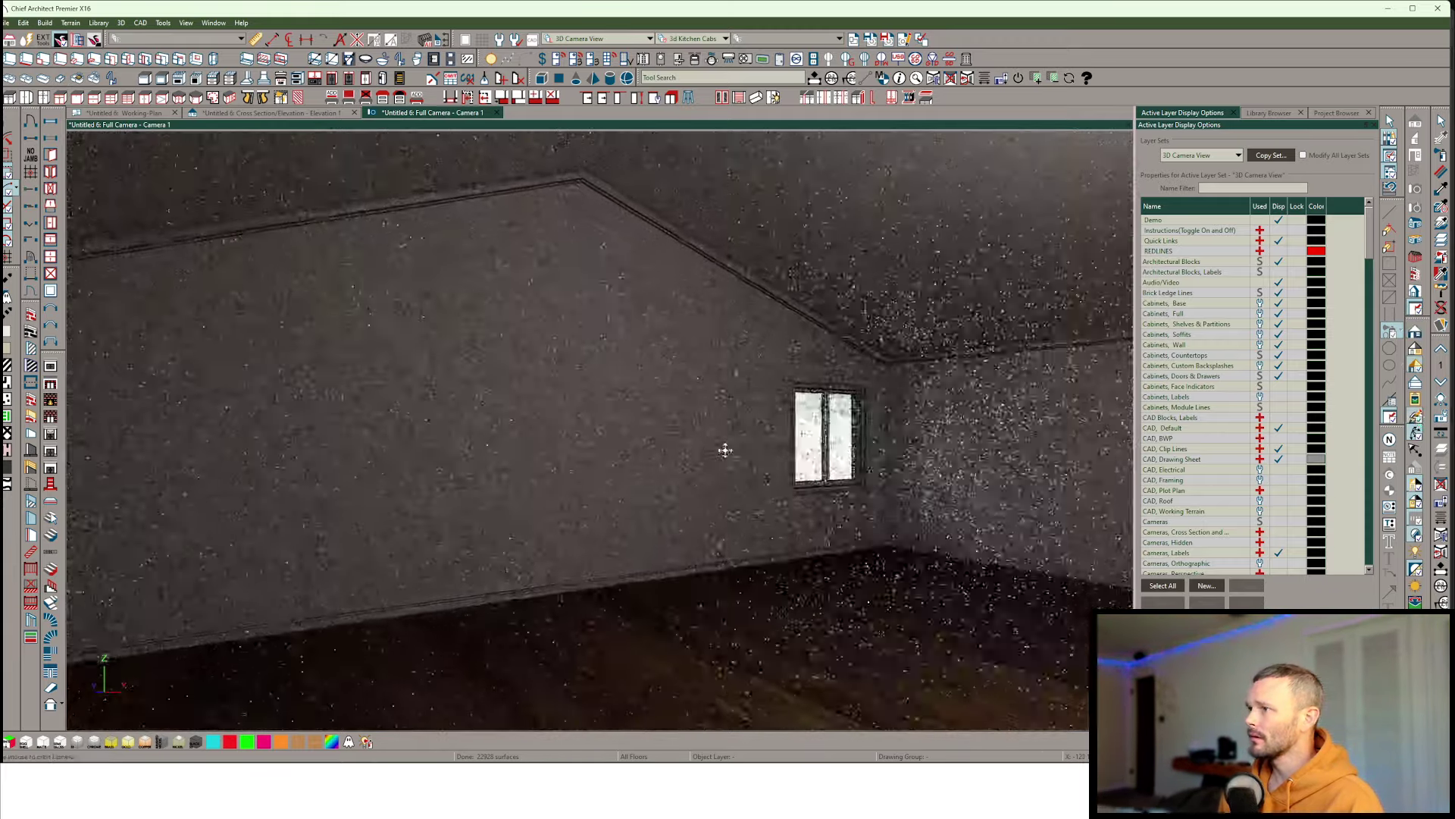
pyautogui.moveTo(725, 450); pyautogui.dragTo(606, 470)
pyautogui.scroll(4, 606, 470)
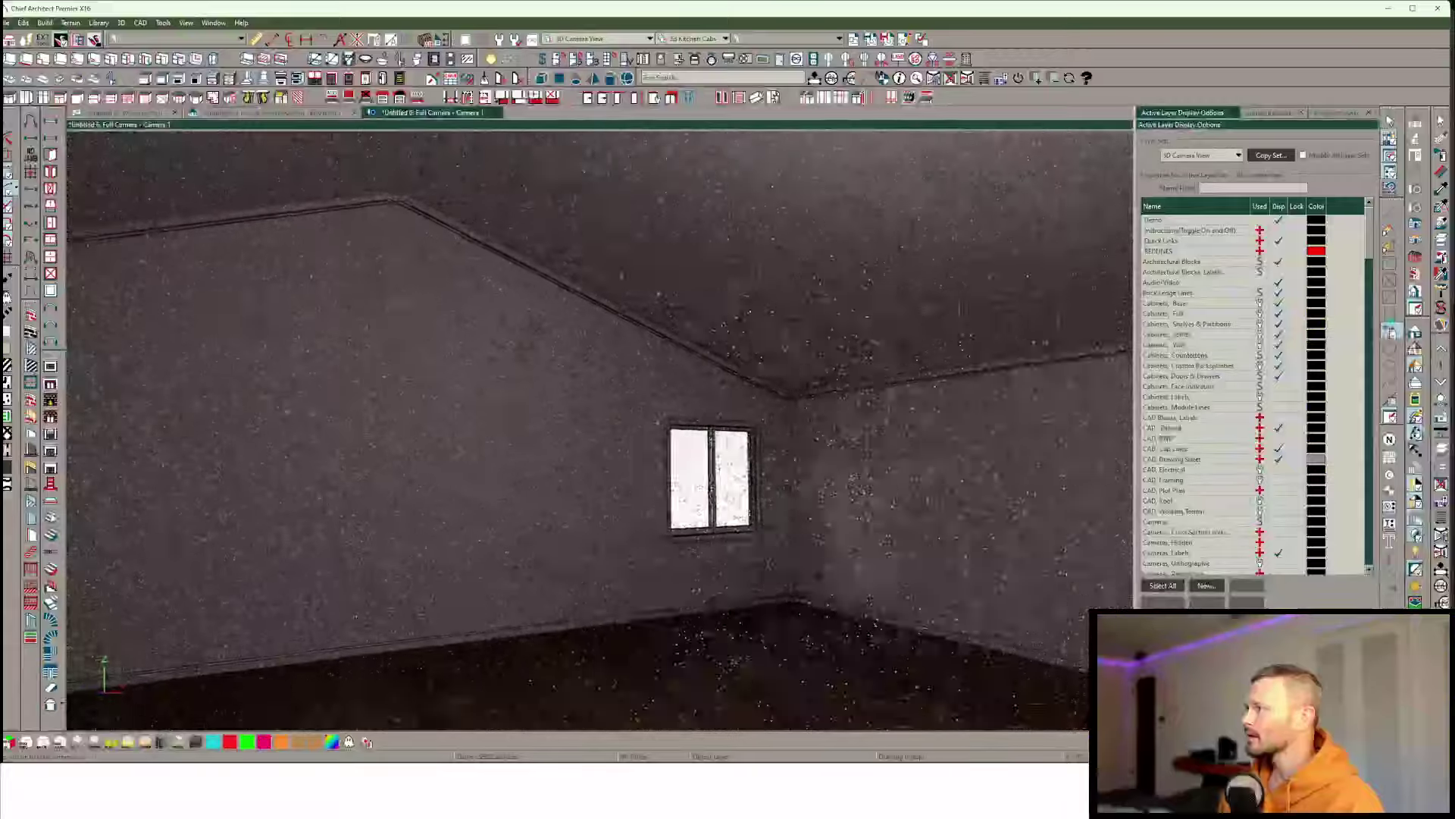
# Try placing a light fixture on the gable wall below the ceiling peak, and delete the placed fixtures
pyautogui.click(491, 59)
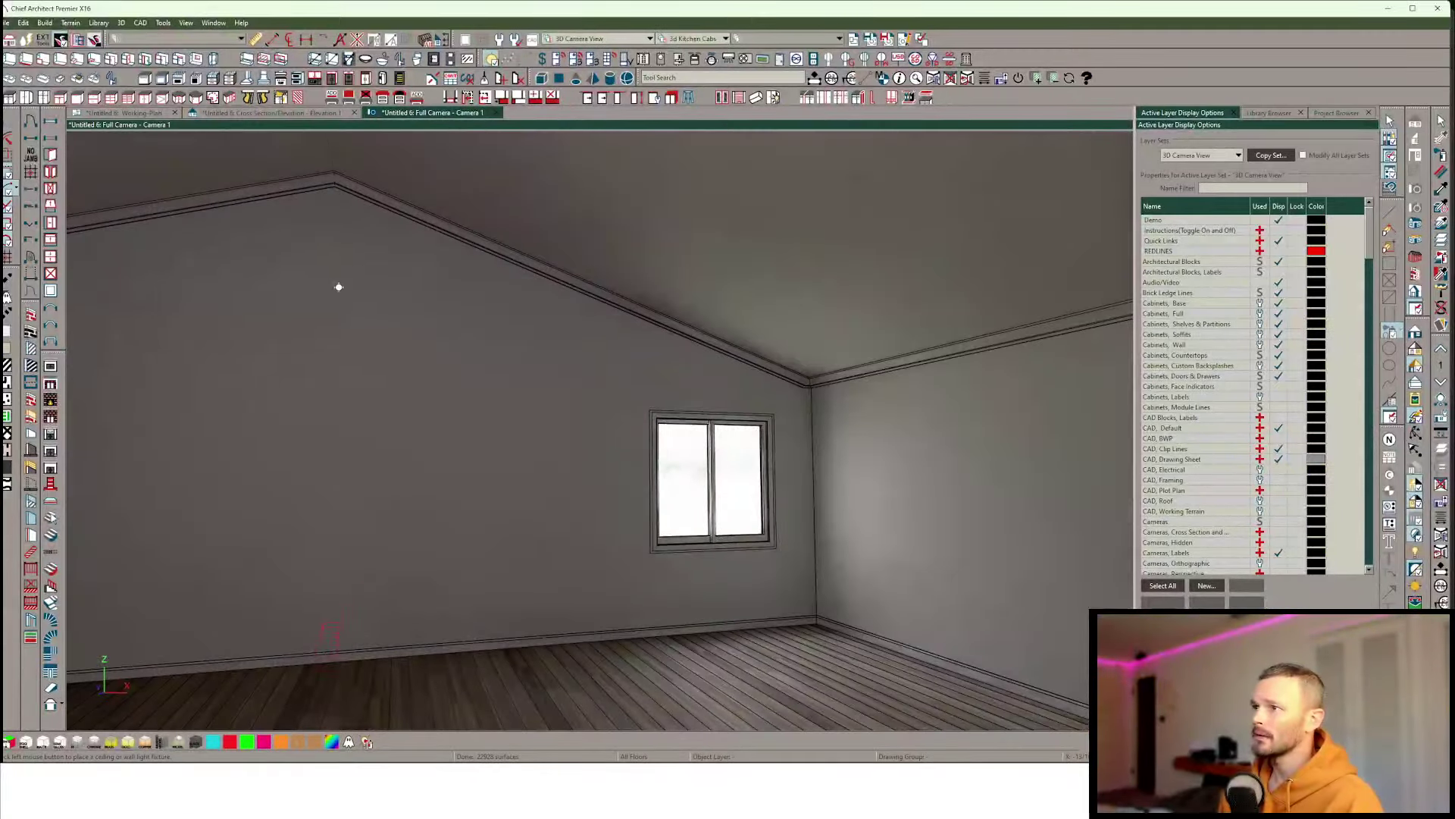
pyautogui.click(321, 652)
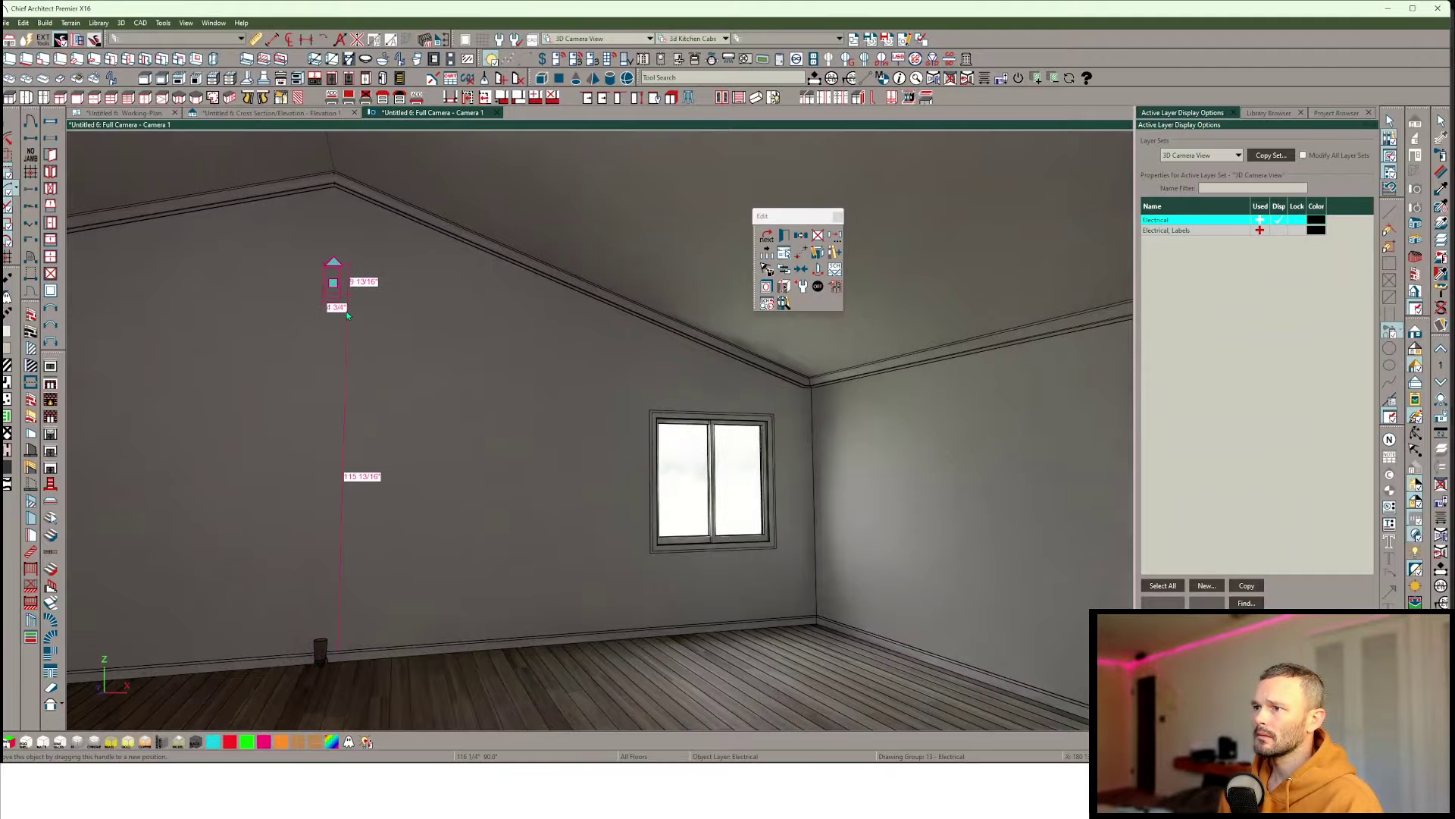
pyautogui.scroll(1, 347, 315)
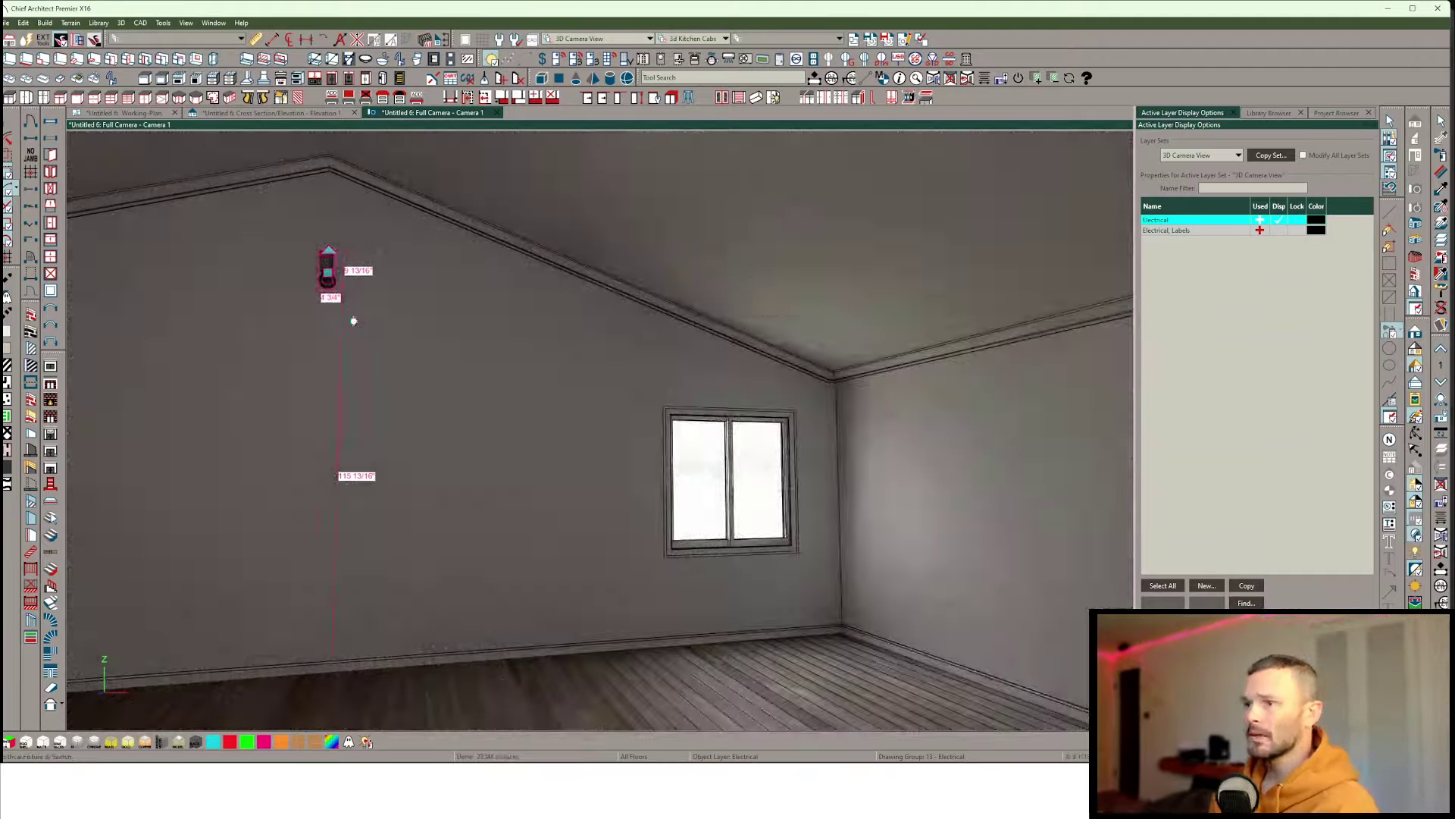
pyautogui.press('Delete')
pyautogui.click(332, 496)
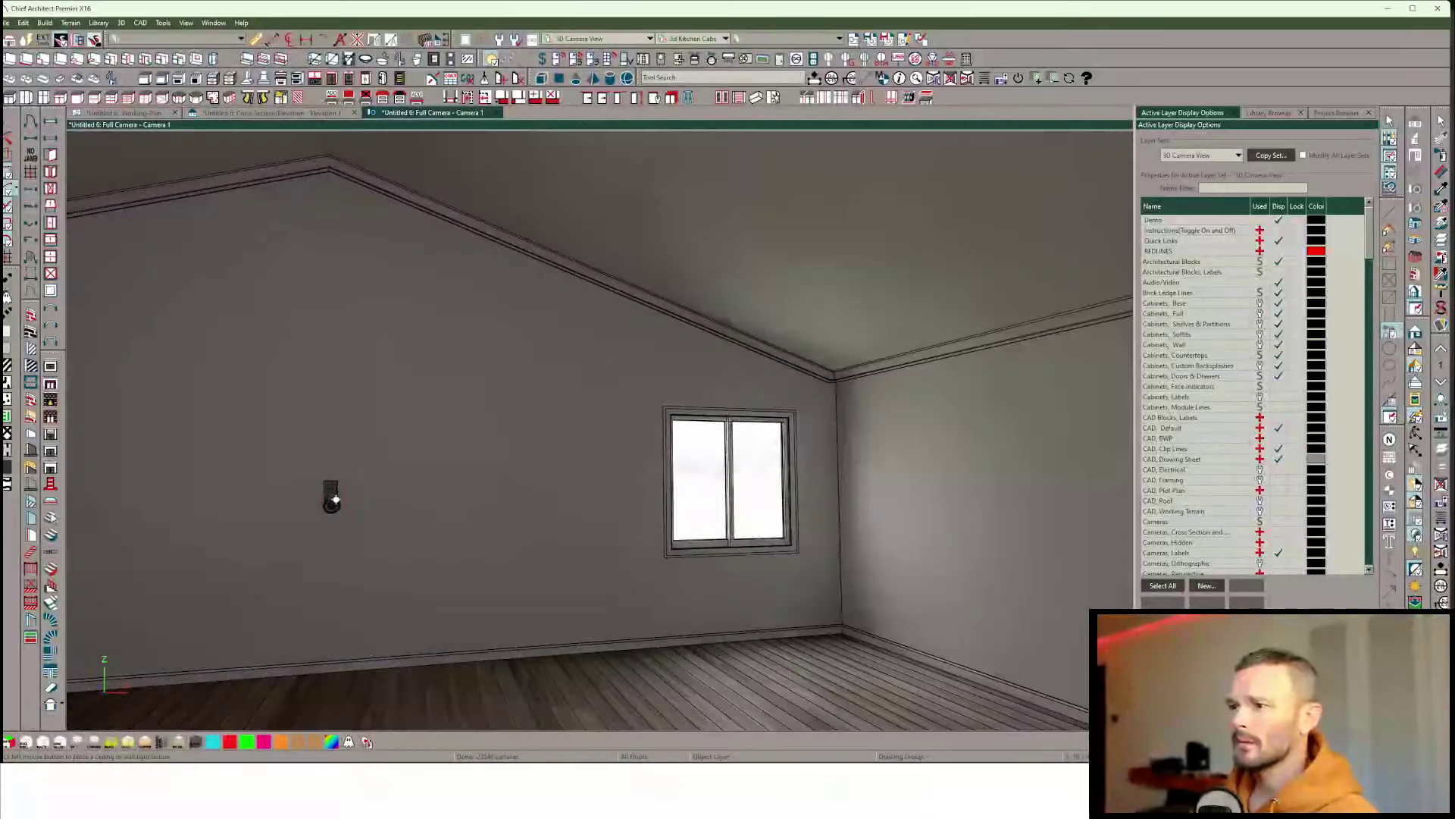
pyautogui.click(334, 497)
pyautogui.press('Delete')
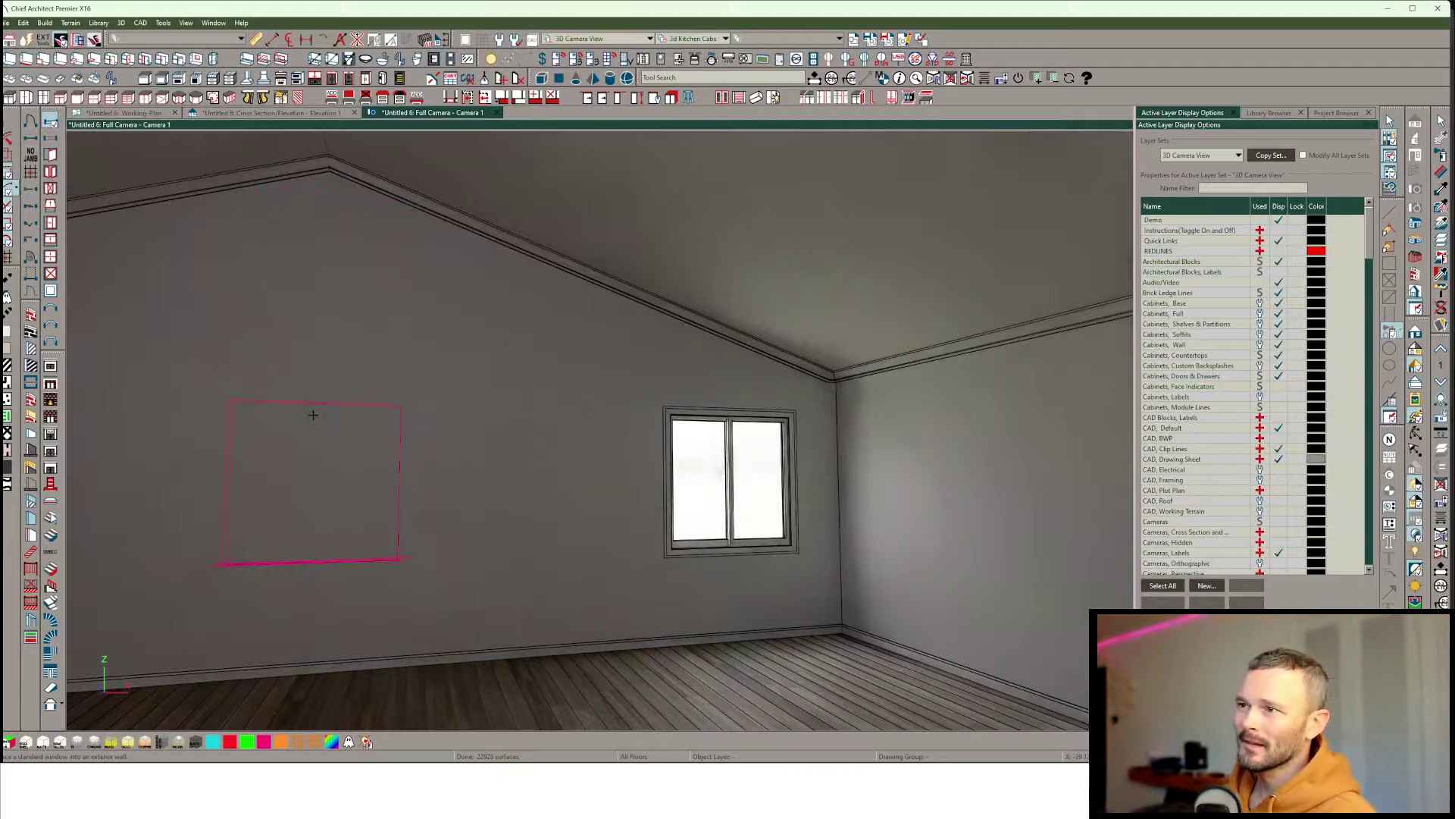
# Place a standard window in the gable wall beneath the ceiling peak
pyautogui.click(311, 399)
pyautogui.scroll(3, 456, 479)
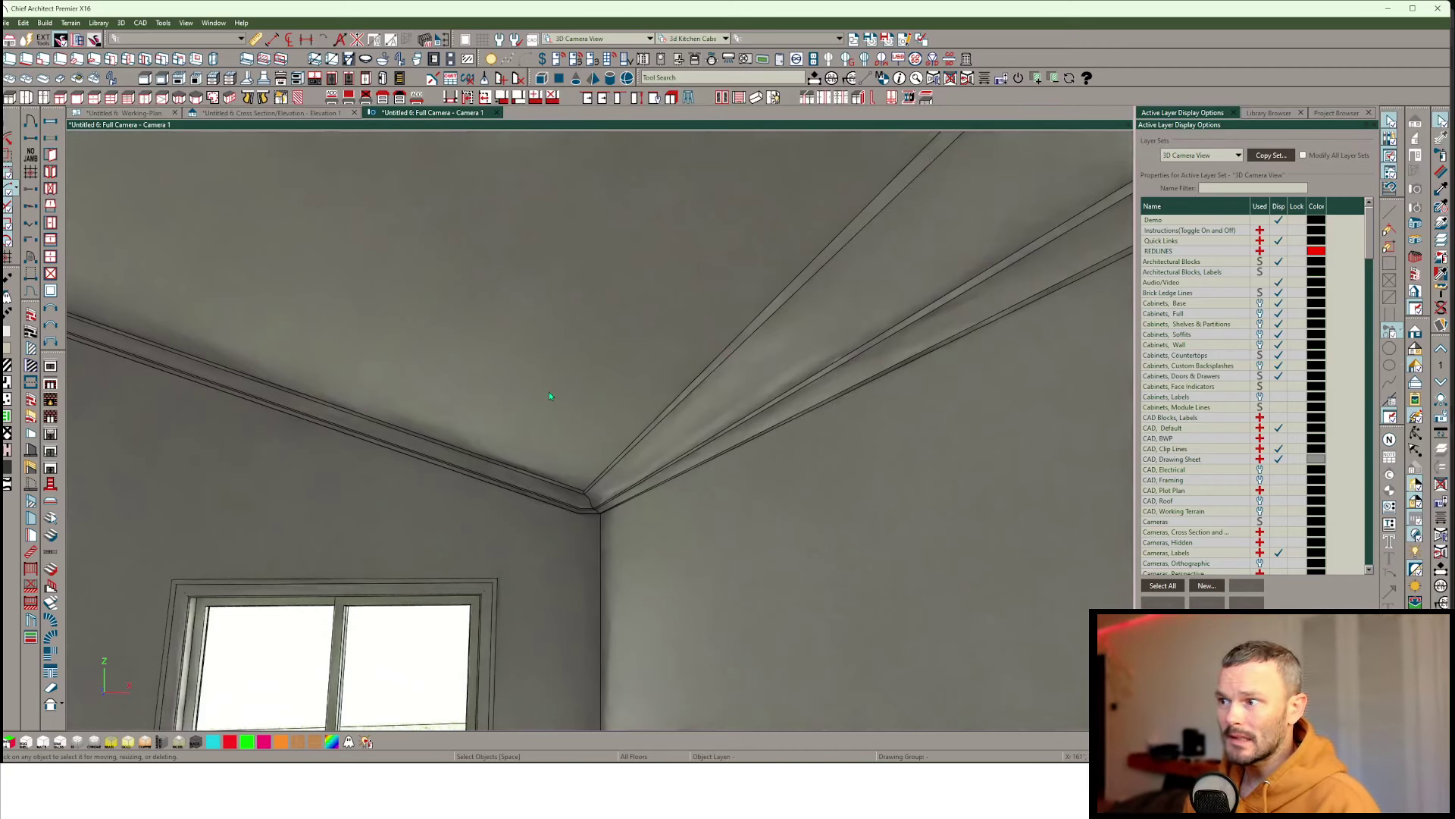
pyautogui.moveTo(505, 402); pyautogui.dragTo(504, 402, button='middle')
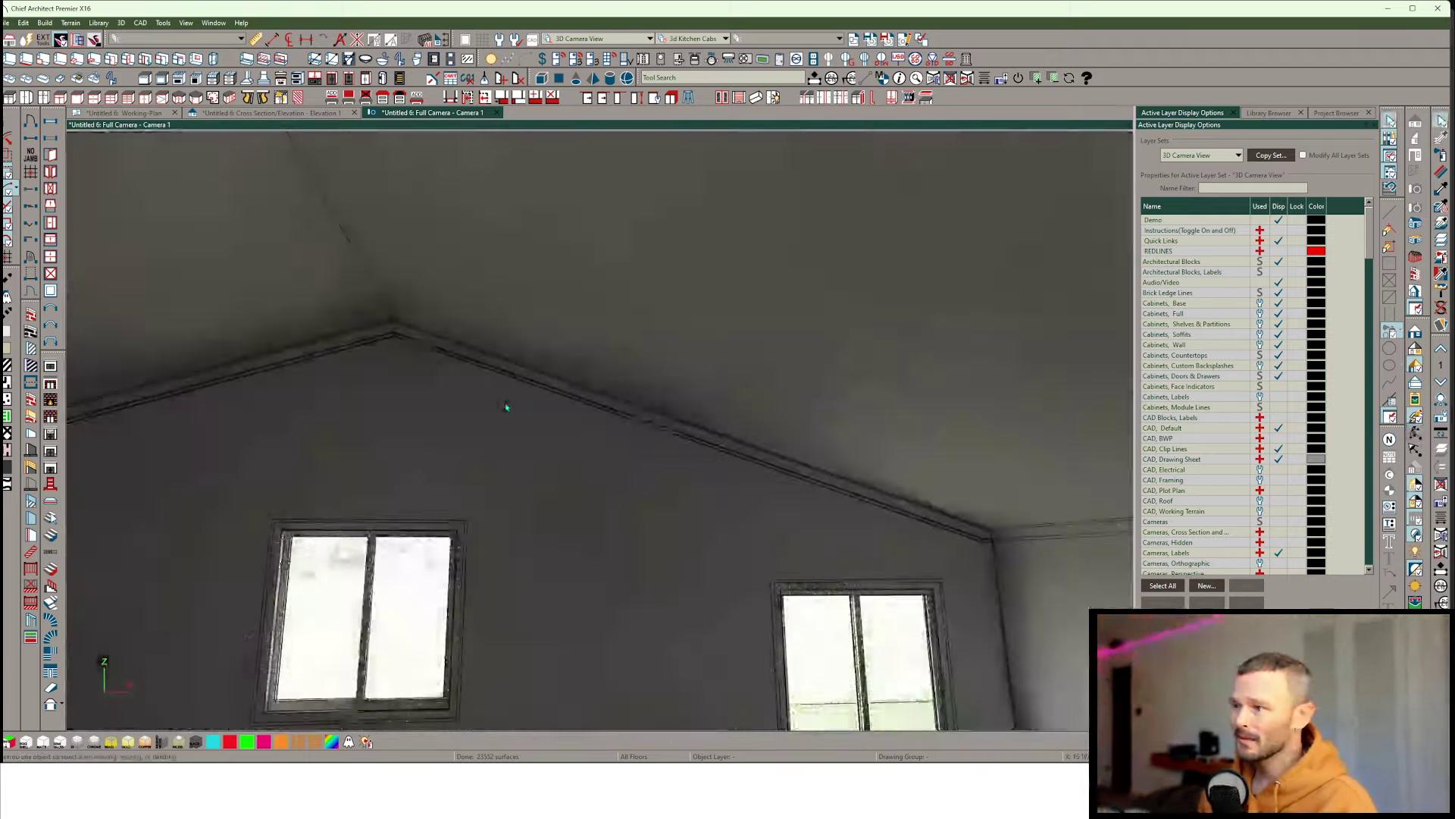